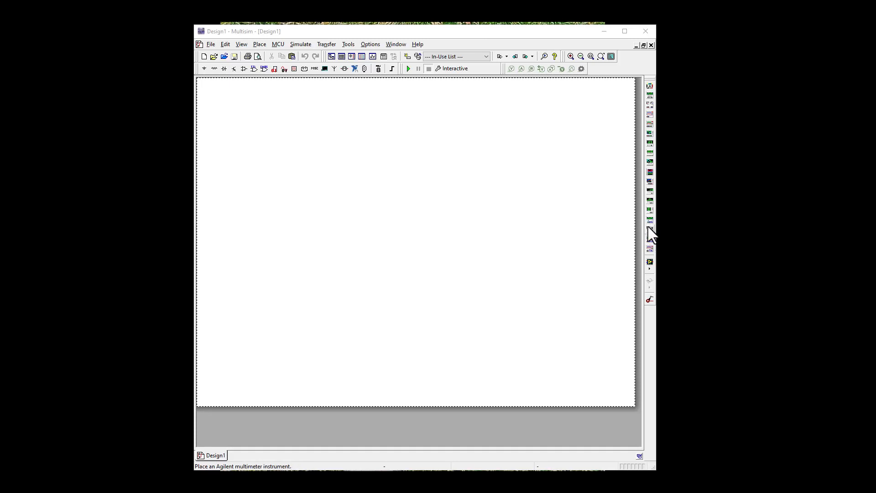
# Place an Agilent multimeter on the blank schematic and a 1N4001RLG diode from the Diodes group to its upper right.
pyautogui.click(649, 231)
pyautogui.click(266, 171)
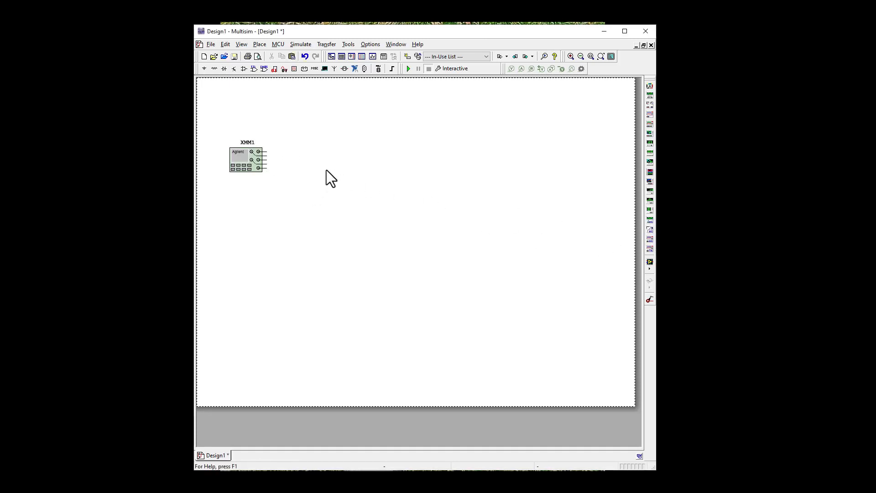
pyautogui.click(223, 69)
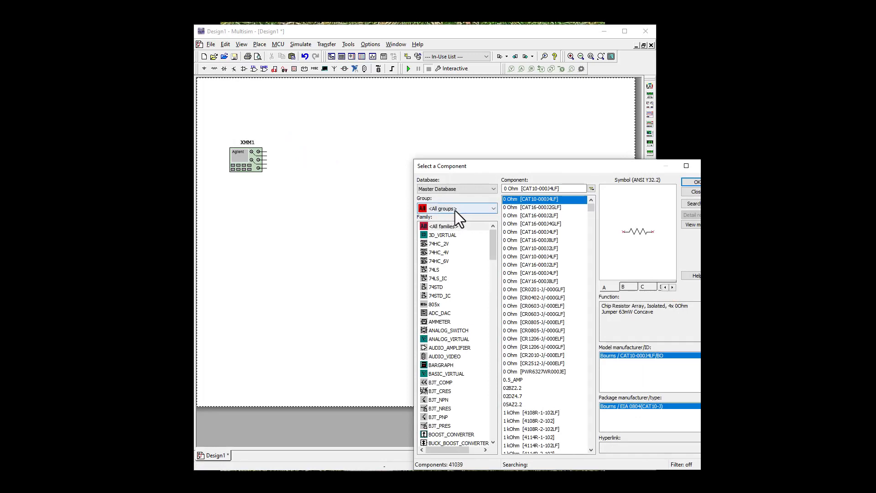
pyautogui.click(456, 210)
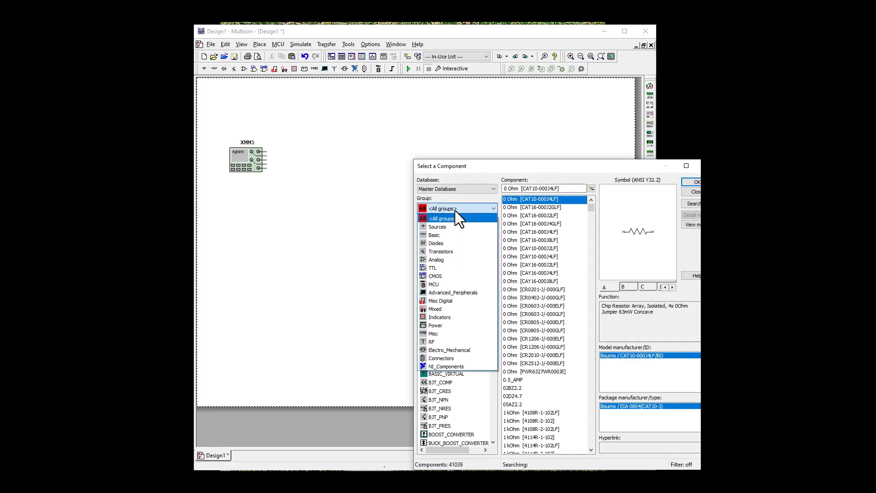
pyautogui.click(449, 243)
pyautogui.scroll(-3, 543, 307)
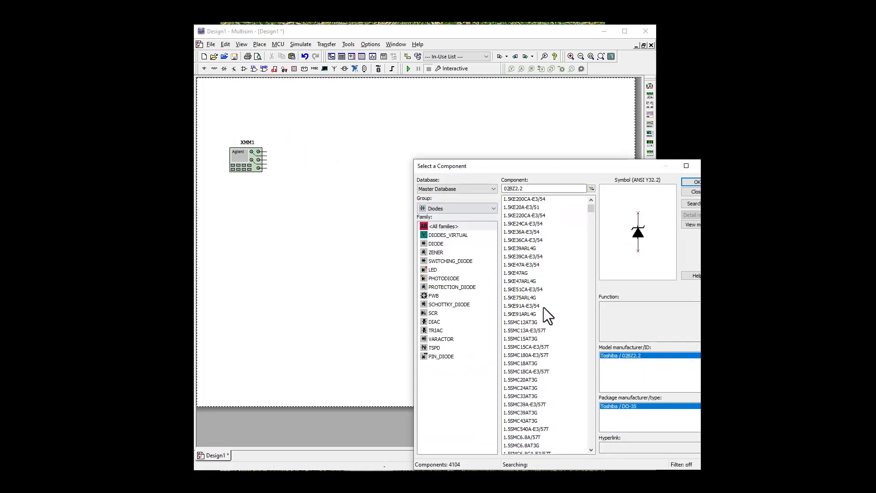
pyautogui.click(441, 244)
pyautogui.scroll(-2, 551, 277)
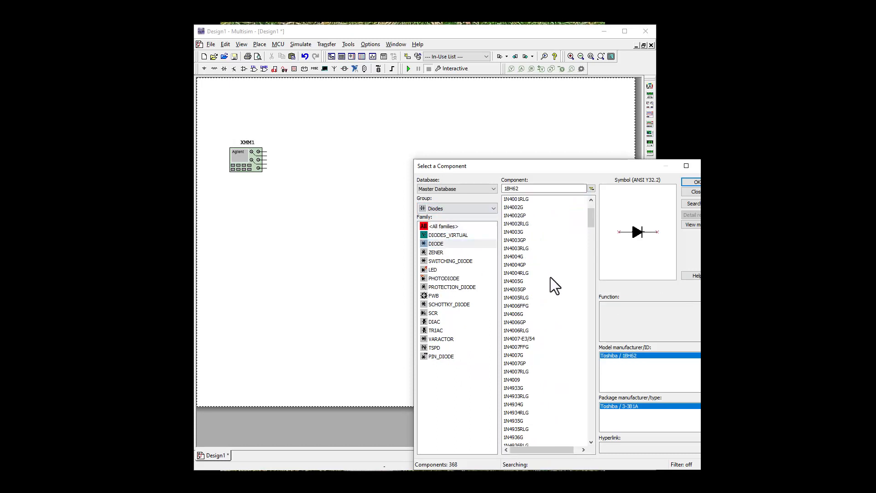
pyautogui.click(516, 200)
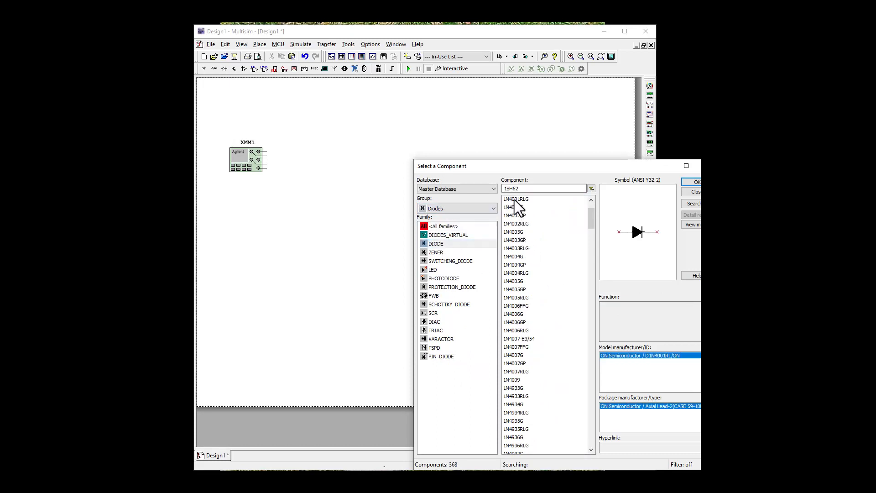
pyautogui.click(689, 182)
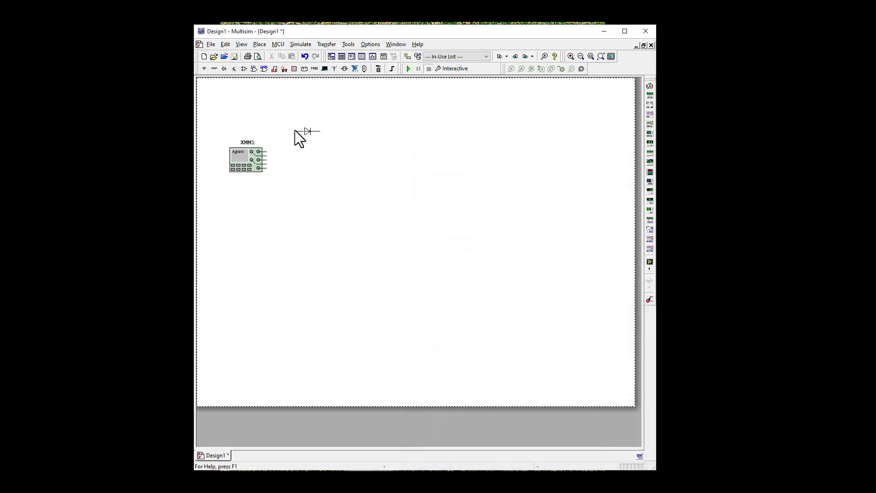
pyautogui.click(294, 130)
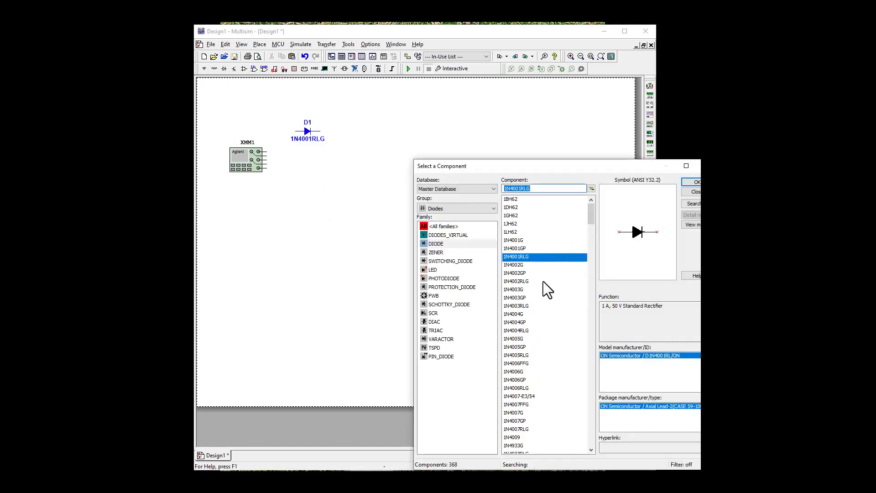
# Place a 1N914 small-signal diode just above the 1N4001RLG diode.
pyautogui.scroll(-14, 538, 282)
pyautogui.scroll(-2, 539, 284)
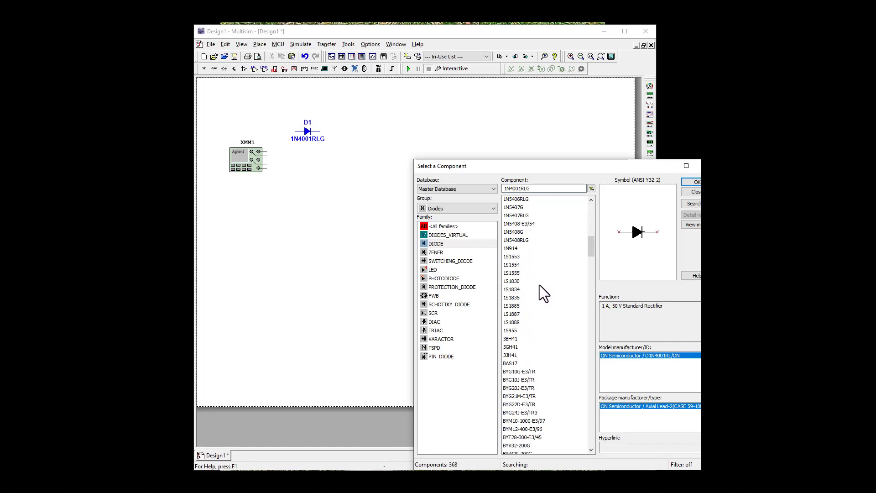
pyautogui.click(520, 250)
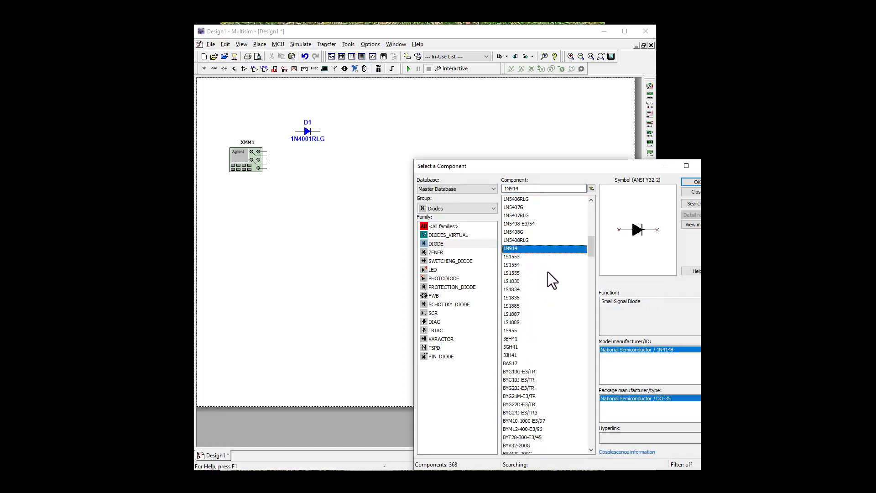
pyautogui.click(690, 181)
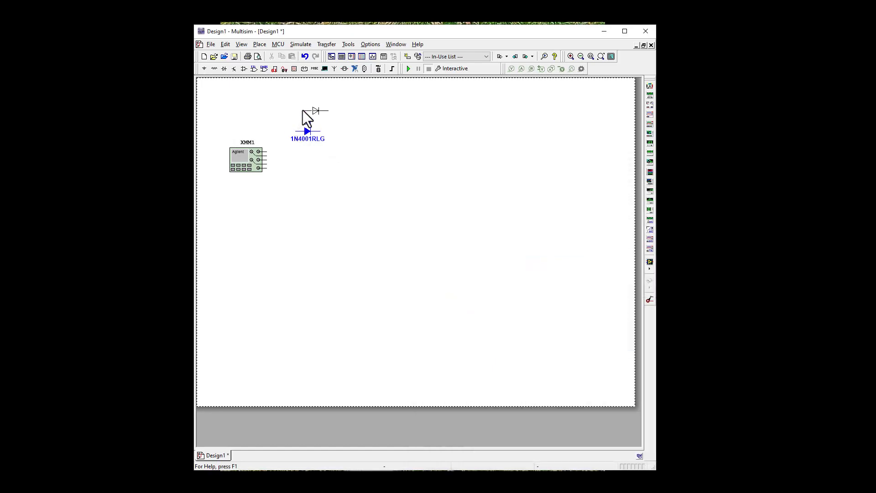
pyautogui.click(301, 117)
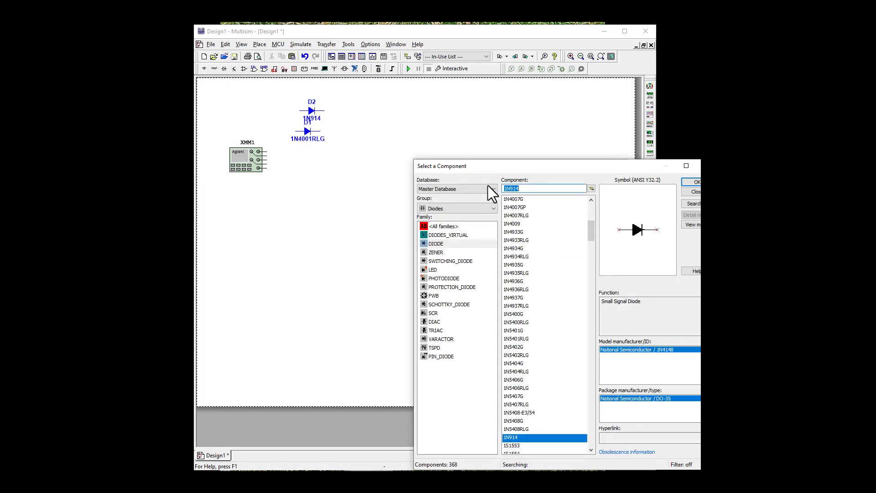
# Place a 1N4734A diode from the ZENER family to the right of the other two diodes and finish placing diodes.
pyautogui.click(436, 253)
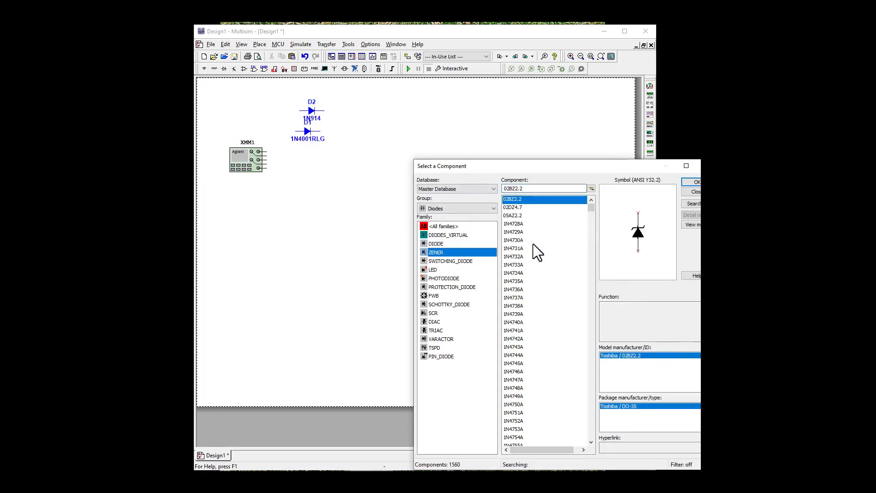
pyautogui.moveTo(591, 210); pyautogui.dragTo(592, 211)
pyautogui.click(513, 200)
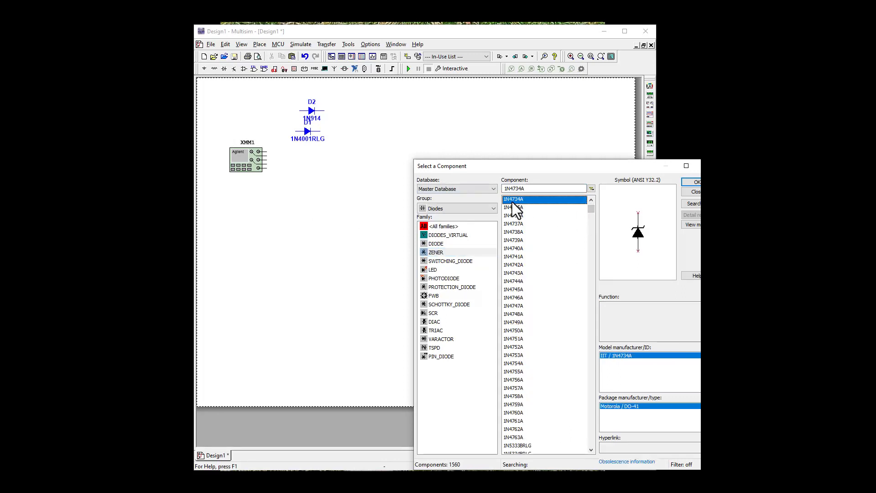
pyautogui.click(687, 184)
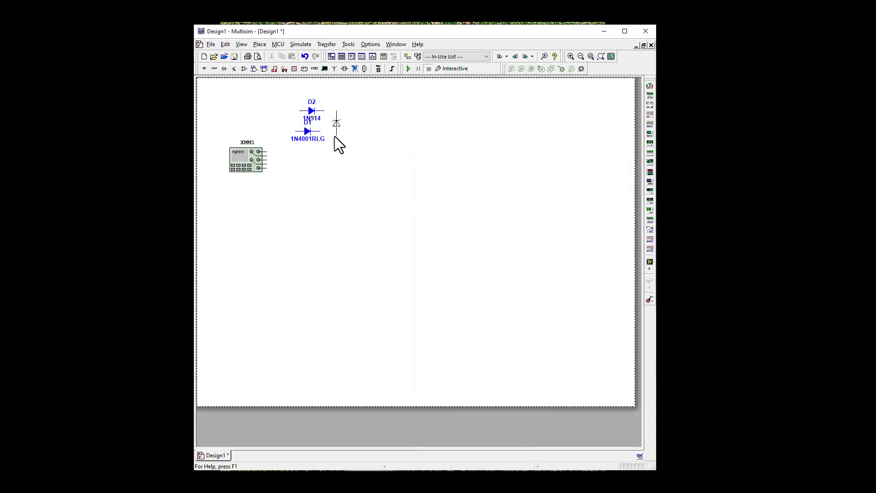
pyautogui.click(334, 136)
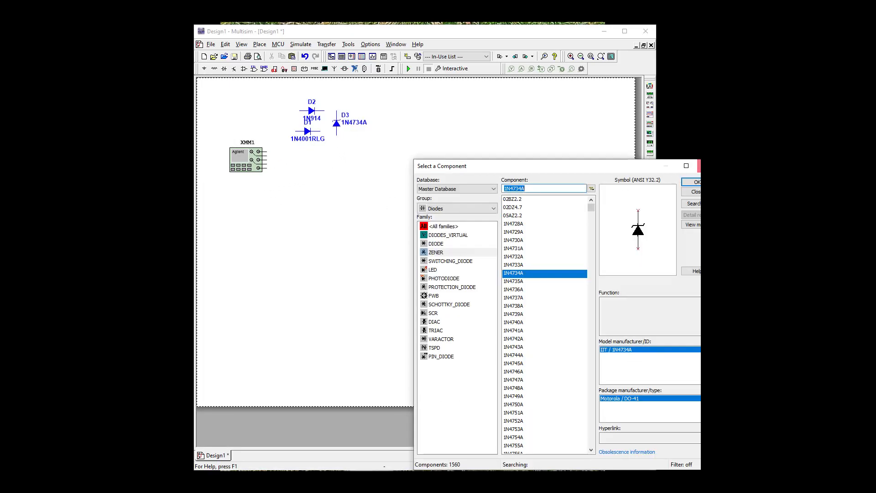
pyautogui.click(704, 166)
# Move diode D1 straight down to the multimeter's height and flip it horizontally.
pyautogui.moveTo(303, 131); pyautogui.dragTo(302, 156)
pyautogui.rightClick(302, 157)
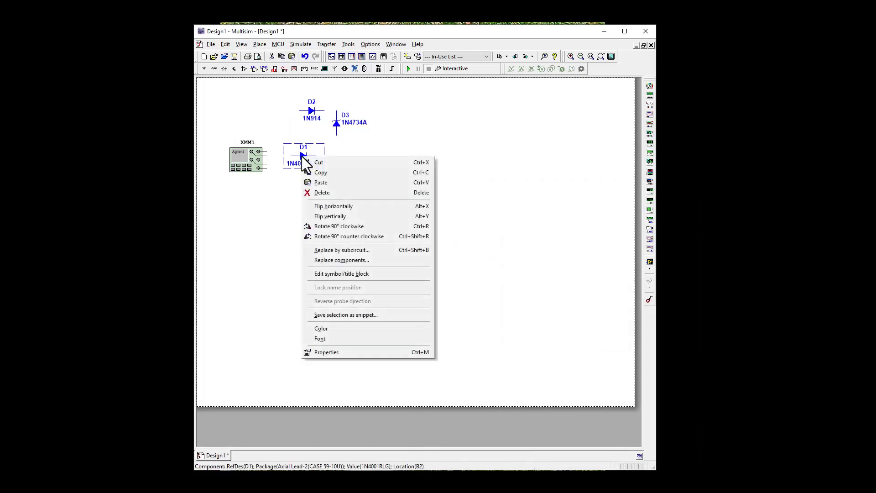
pyautogui.click(319, 206)
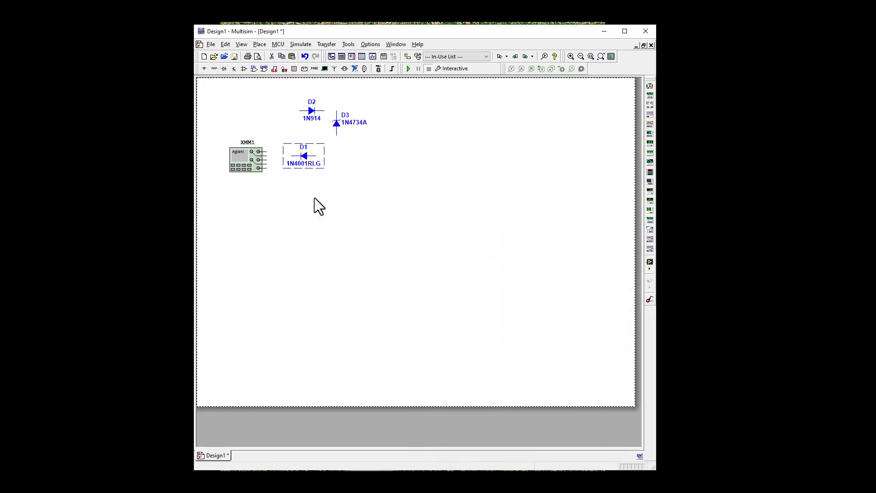
pyautogui.rightClick(304, 157)
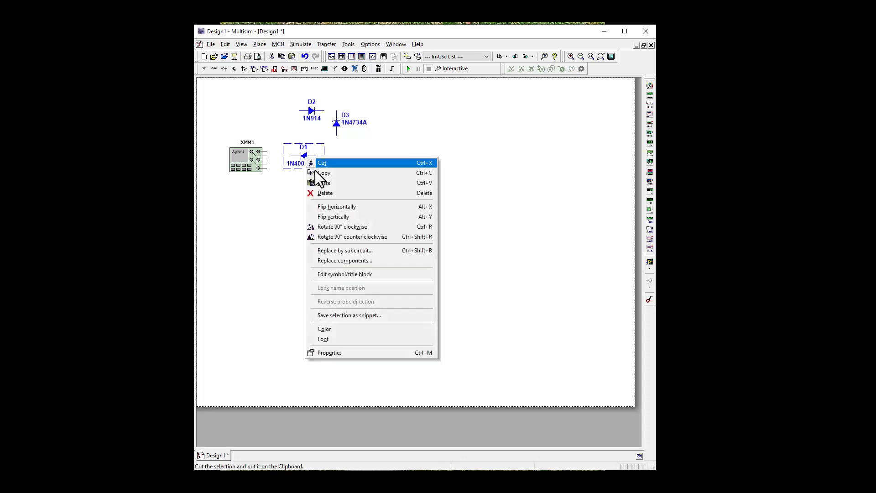
pyautogui.click(341, 127)
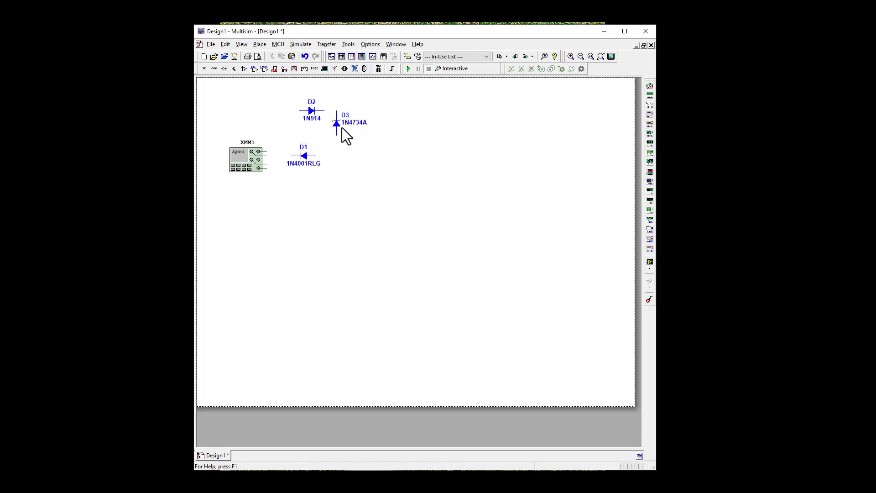
# Flip Zener diode D3 vertically and horizontally, and move diode D2 slightly left and down, above D1.
pyautogui.click(342, 124)
pyautogui.click(335, 122)
pyautogui.rightClick(335, 123)
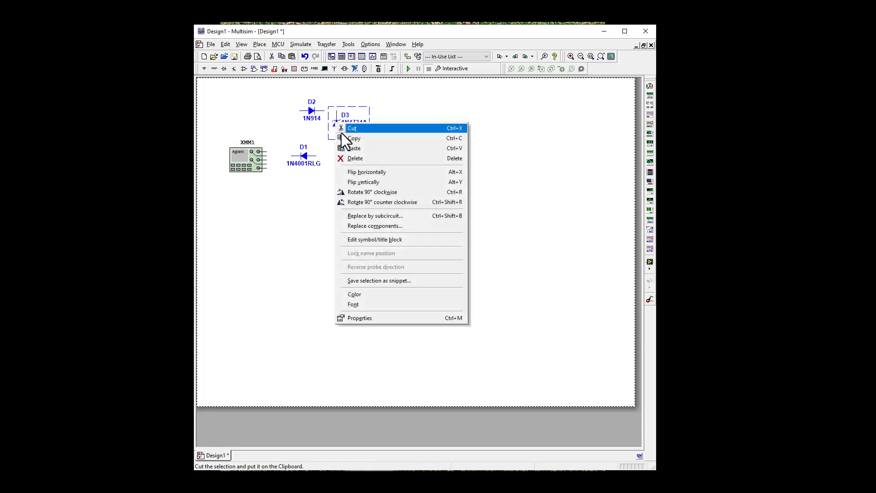
pyautogui.click(358, 180)
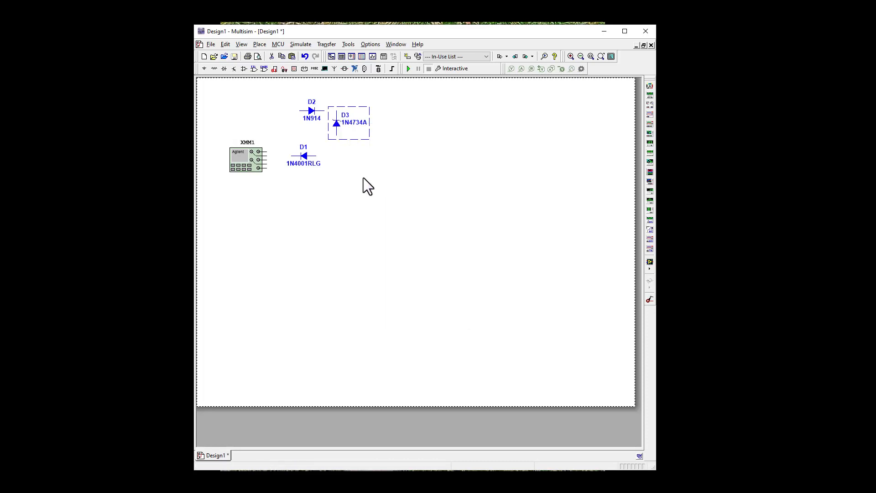
pyautogui.rightClick(339, 126)
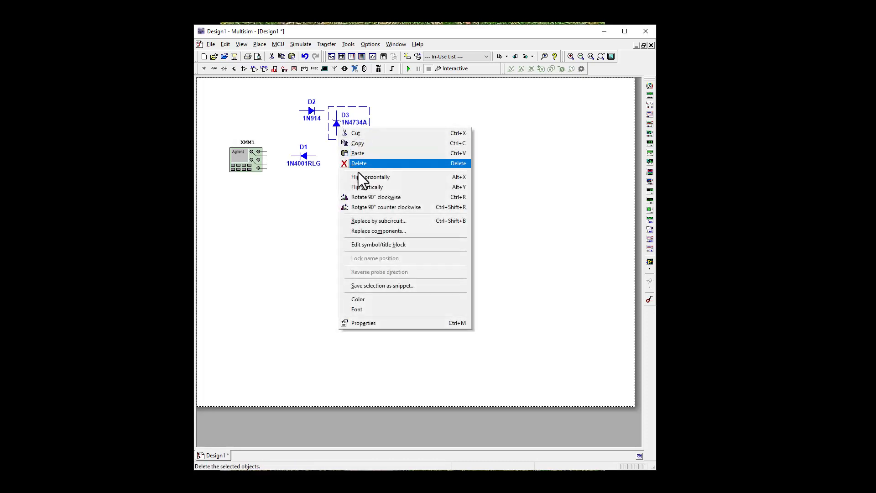
pyautogui.click(360, 187)
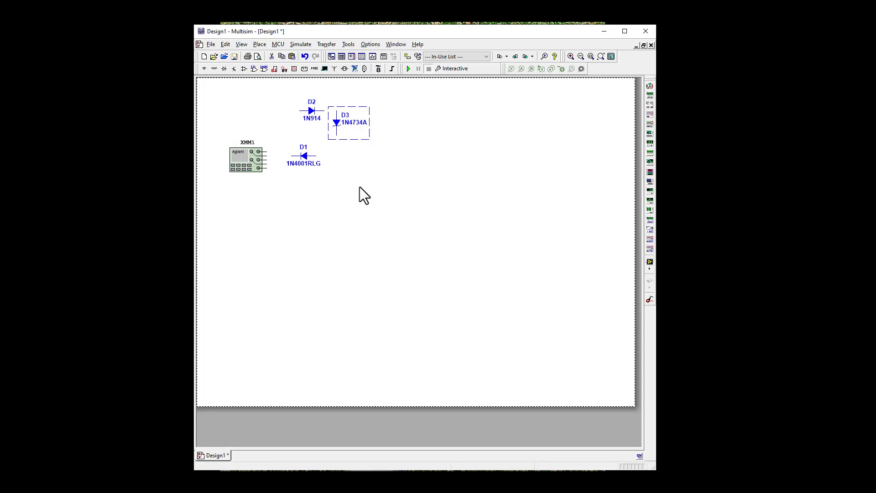
pyautogui.rightClick(340, 125)
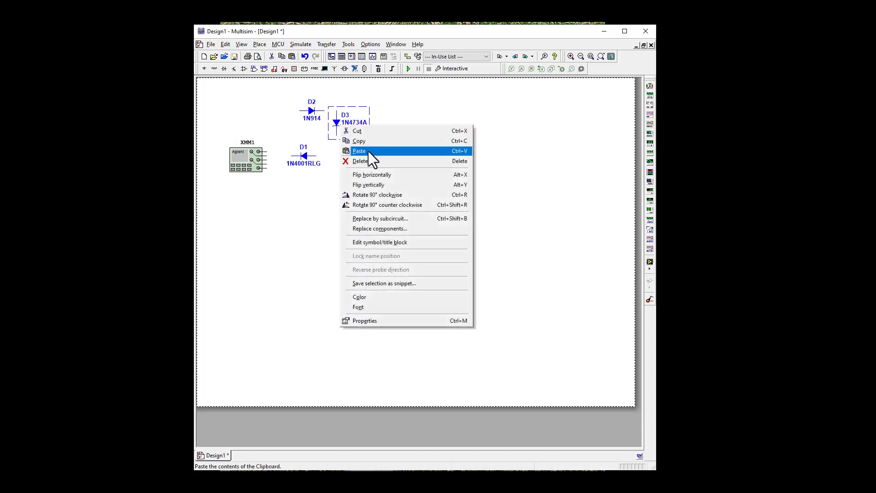
pyautogui.click(371, 176)
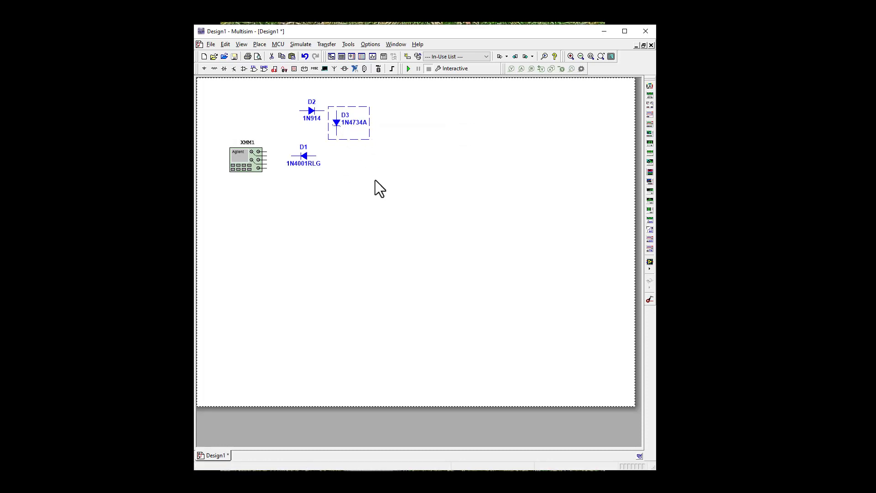
pyautogui.moveTo(316, 113); pyautogui.dragTo(300, 117)
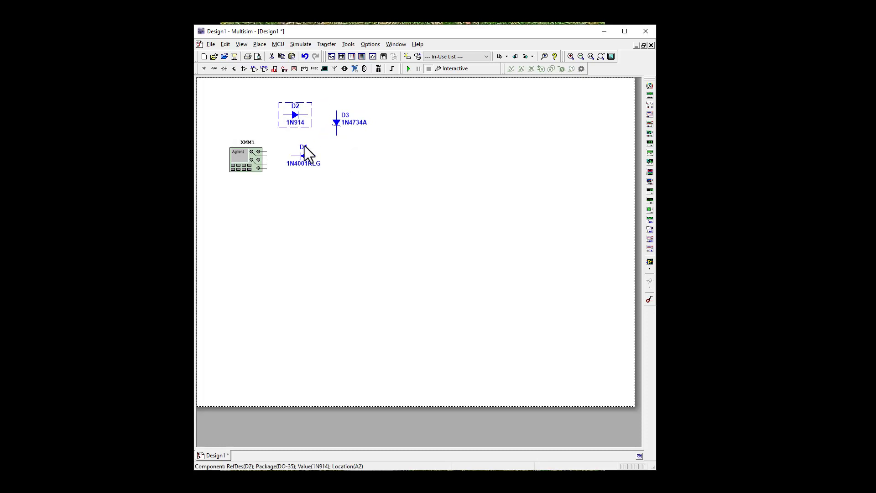
# Place a GROUND symbol from the POWER_SOURCES family directly below the multimeter.
pyautogui.click(205, 70)
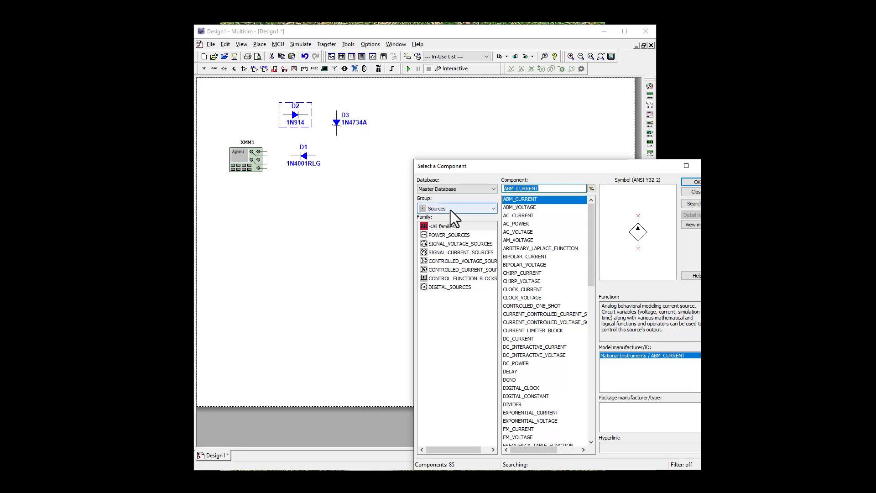
pyautogui.click(441, 235)
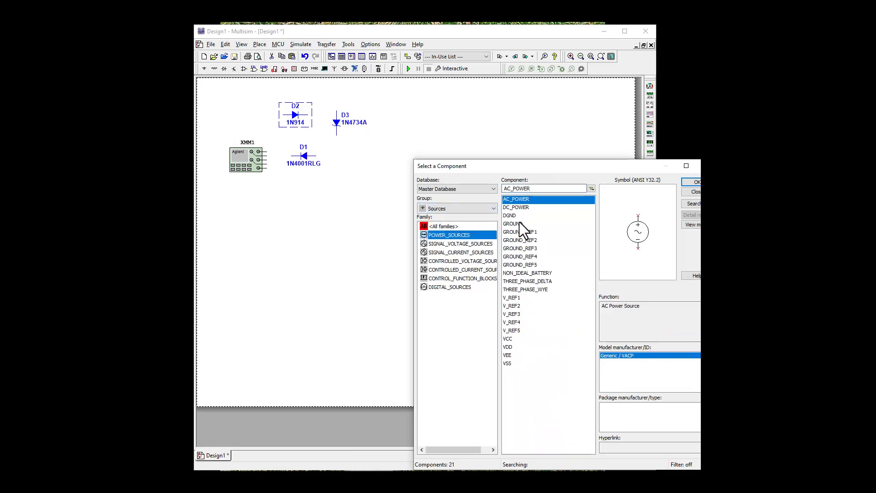
pyautogui.click(519, 223)
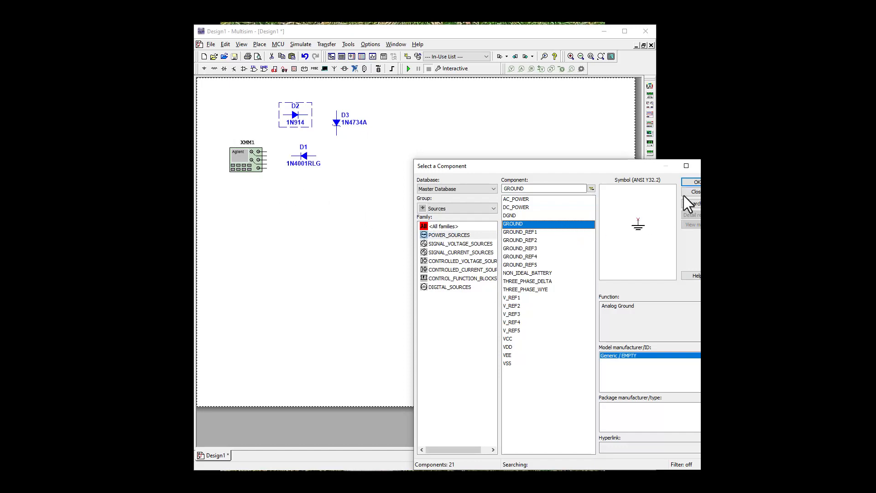
pyautogui.click(691, 182)
pyautogui.click(246, 188)
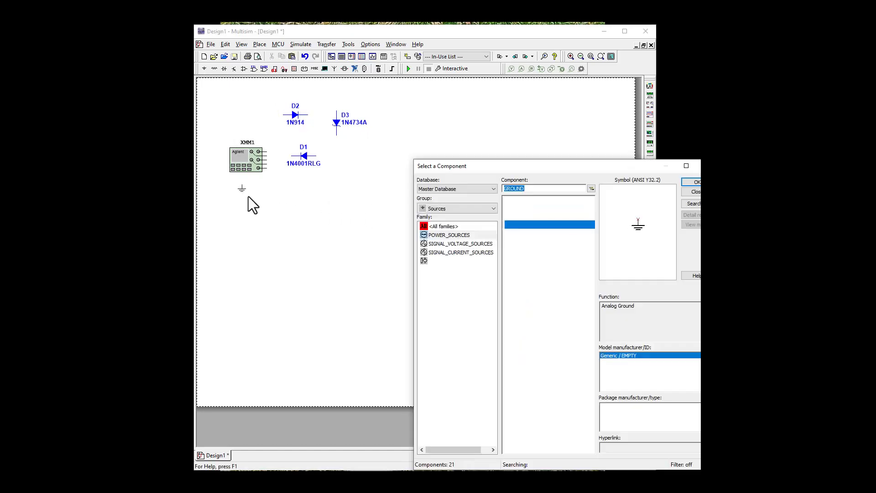
# Place a second GROUND symbol in the empty area below diode D1.
pyautogui.rightClick(253, 220)
pyautogui.click(694, 182)
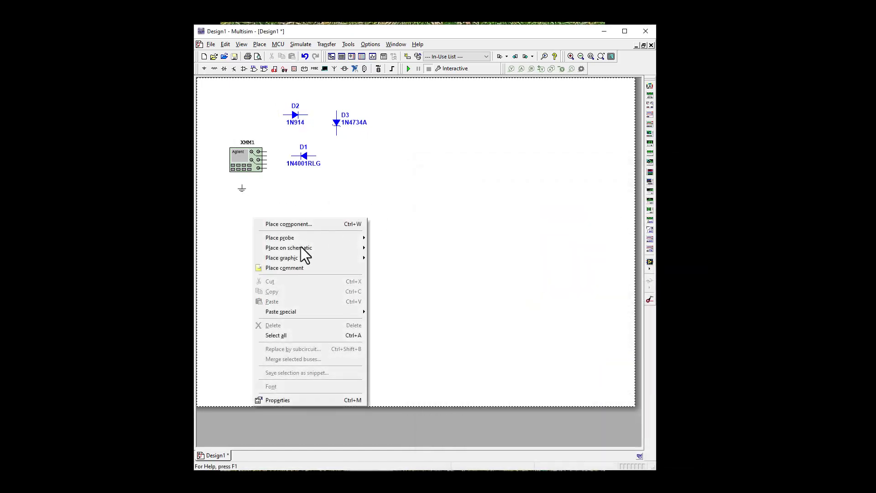
pyautogui.click(305, 224)
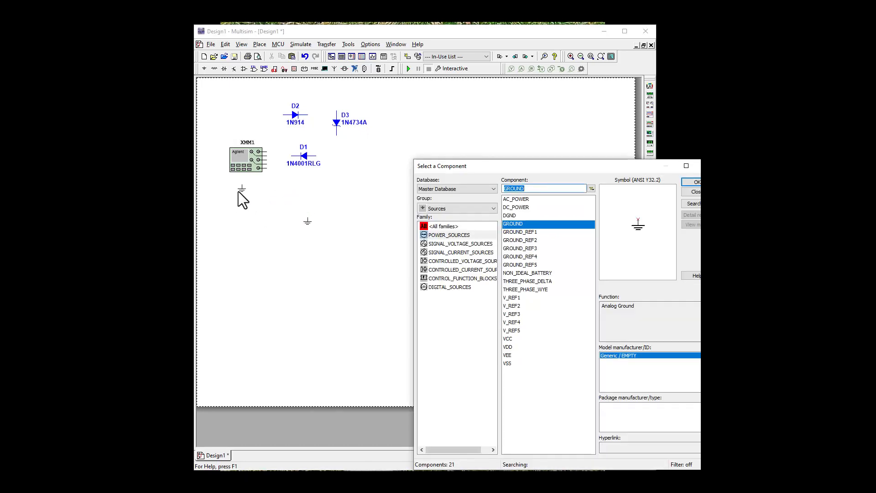
# Copy the ground symbol below the multimeter, paste two copies beside it, and close the component selection dialog.
pyautogui.rightClick(239, 190)
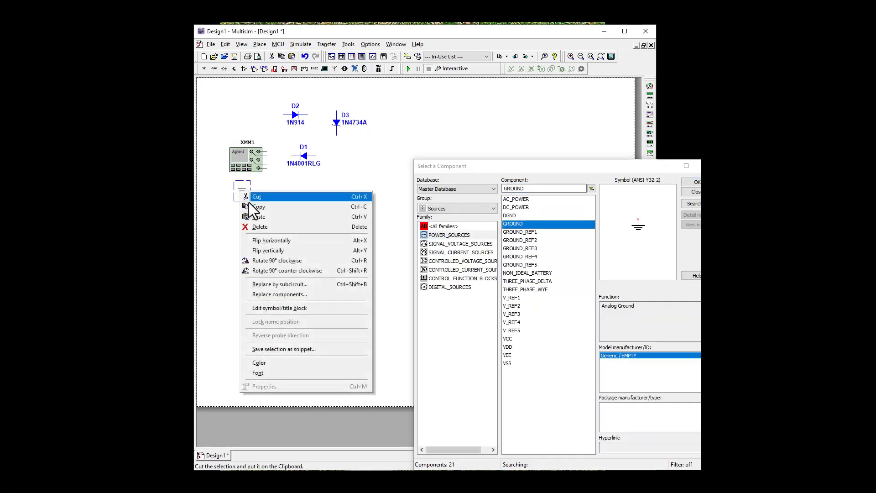
pyautogui.click(250, 205)
pyautogui.rightClick(267, 191)
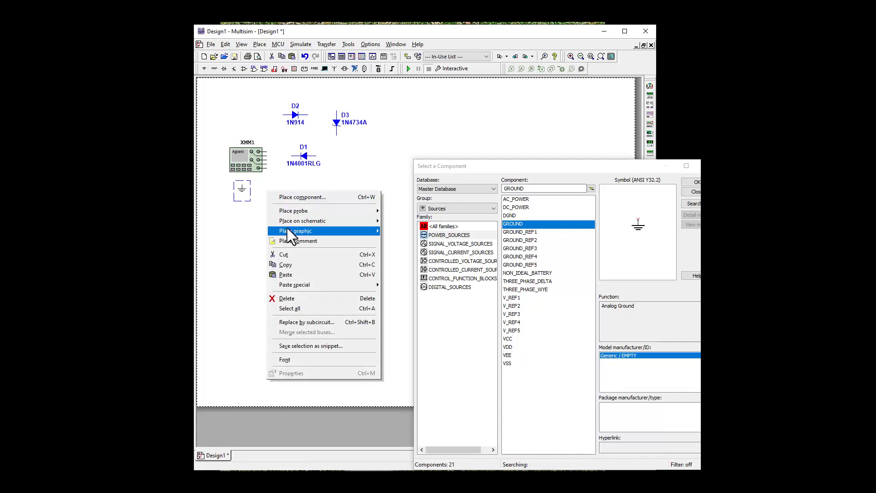
pyautogui.click(286, 275)
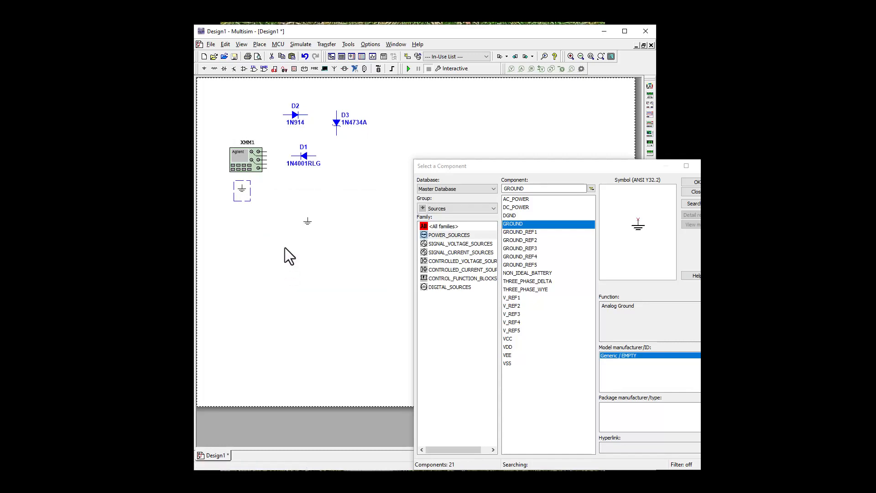
pyautogui.rightClick(268, 199)
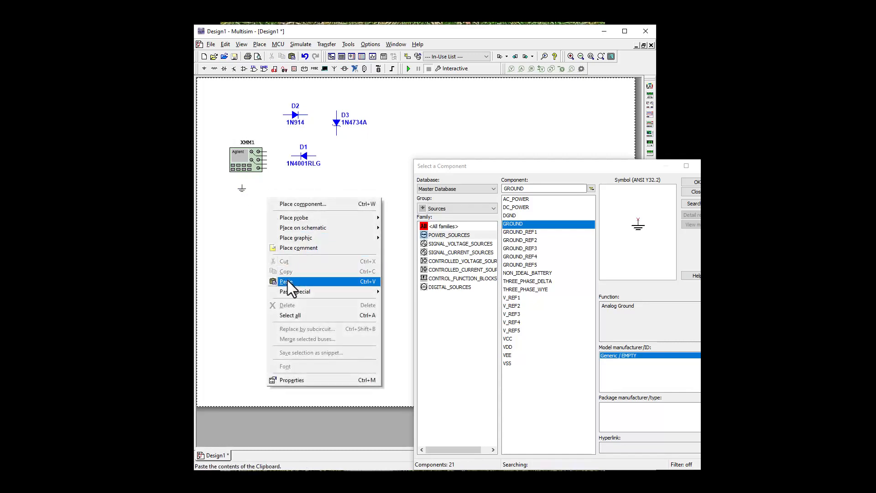
pyautogui.click(287, 280)
pyautogui.click(270, 194)
pyautogui.rightClick(284, 191)
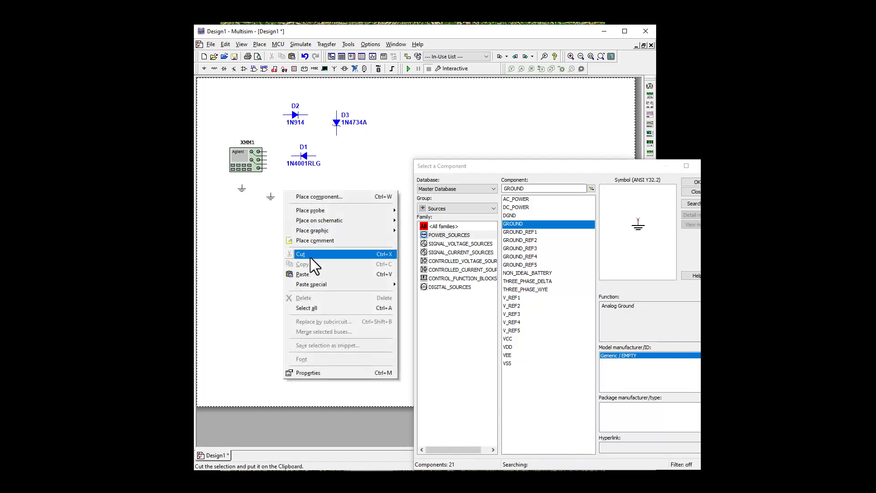
pyautogui.click(315, 274)
pyautogui.click(288, 190)
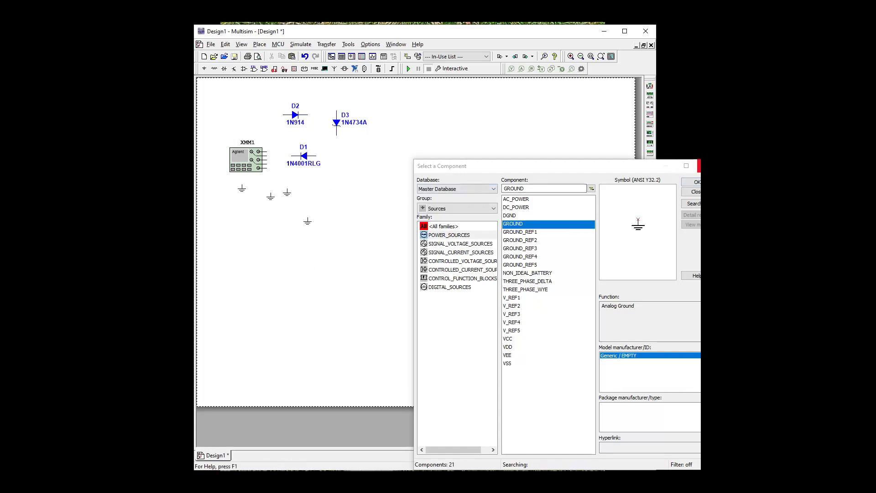
pyautogui.click(698, 166)
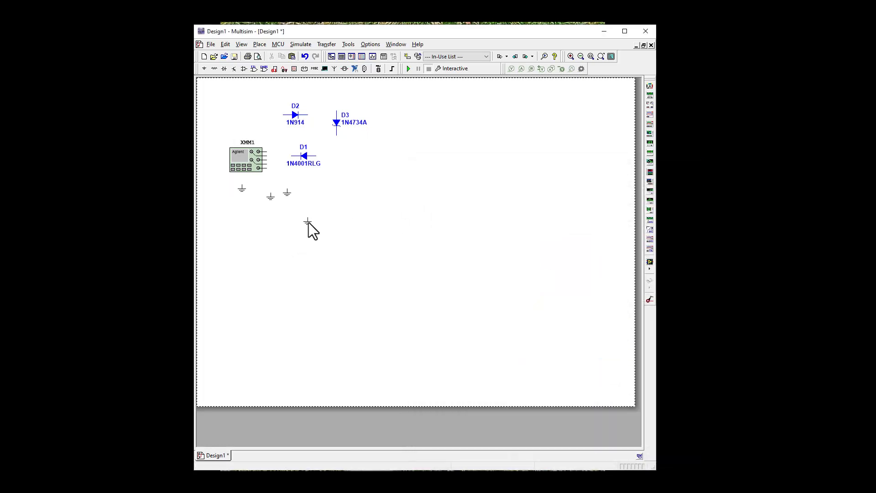
# Move diodes D1, D3 and a ground symbol to the area below the multimeter, and bring diode D2 level with the multimeter's topmost terminal.
pyautogui.moveTo(307, 222); pyautogui.dragTo(340, 156)
pyautogui.moveTo(286, 192); pyautogui.dragTo(274, 158)
pyautogui.moveTo(275, 159); pyautogui.dragTo(281, 206)
pyautogui.moveTo(303, 156); pyautogui.dragTo(314, 212)
pyautogui.moveTo(339, 122); pyautogui.dragTo(347, 225)
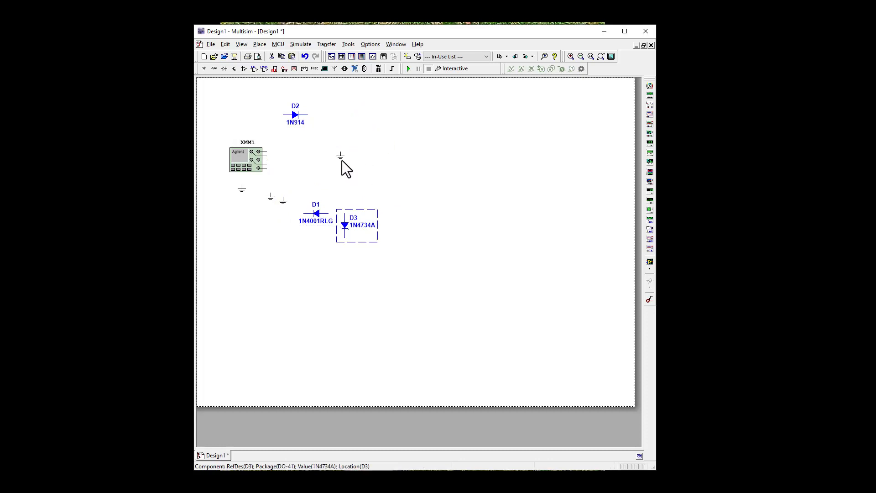
pyautogui.moveTo(339, 157); pyautogui.dragTo(389, 231)
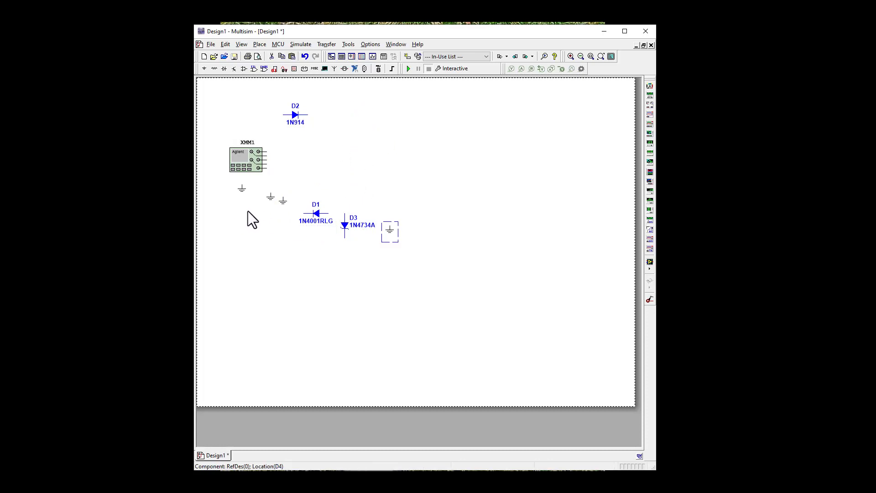
pyautogui.click(247, 212)
pyautogui.moveTo(293, 115); pyautogui.dragTo(306, 153)
# Open the front panel of multimeter XMM1 and move its window clear of the components.
pyautogui.doubleClick(254, 161)
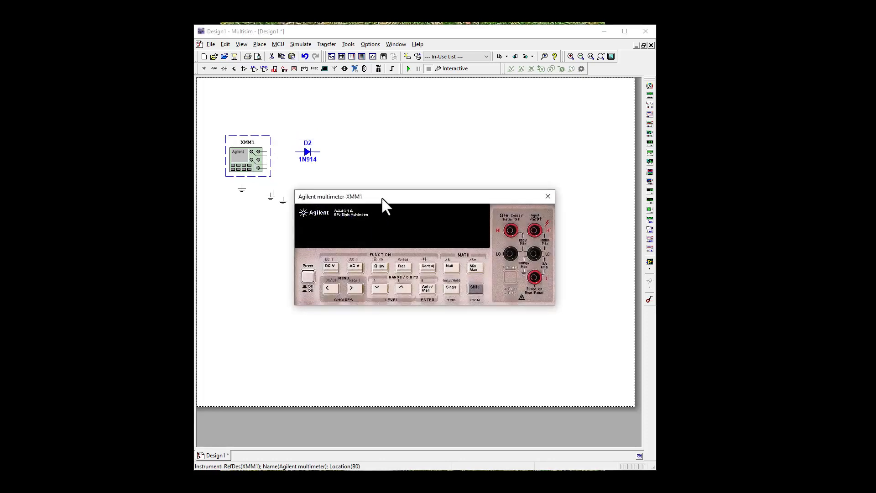
pyautogui.moveTo(381, 196); pyautogui.dragTo(499, 97)
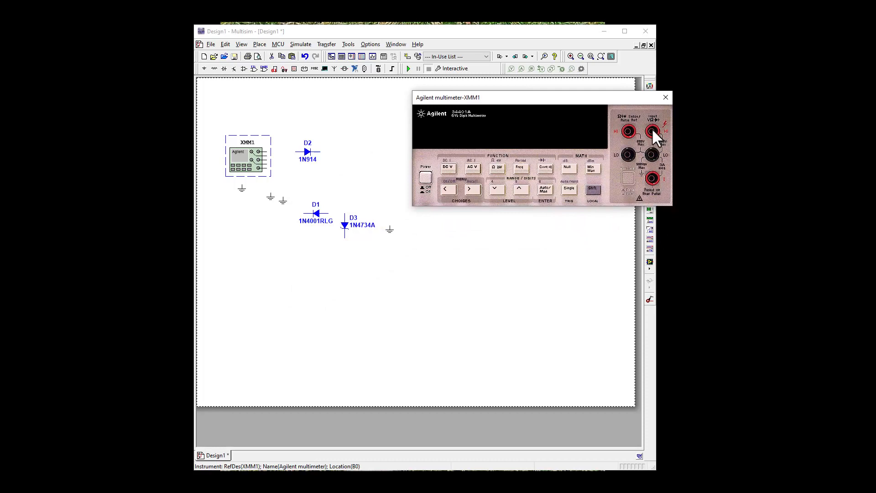
pyautogui.click(320, 112)
# Shift multimeter XMM1 slightly right and wire diode D2 between its HI and LO input terminals.
pyautogui.moveTo(267, 150); pyautogui.dragTo(273, 154)
pyautogui.click(271, 151)
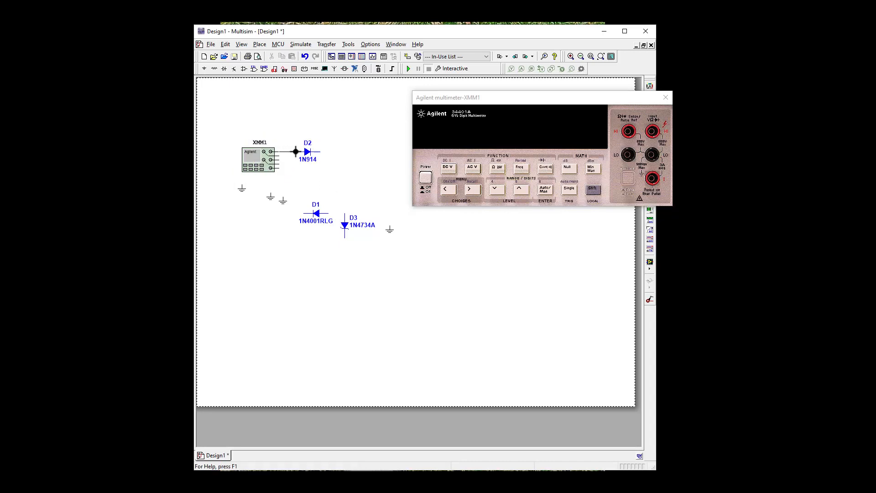
pyautogui.click(302, 152)
pyautogui.click(319, 151)
pyautogui.click(278, 160)
# Attach one ground symbol to the LO wire below D2, and wire a second ground symbol to the same wire.
pyautogui.click(283, 195)
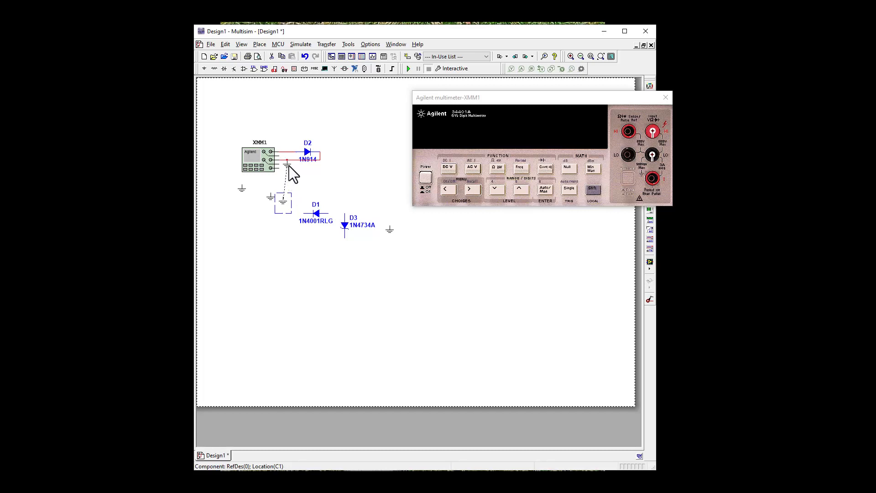
pyautogui.click(302, 184)
pyautogui.moveTo(286, 174); pyautogui.dragTo(299, 189)
pyautogui.click(308, 188)
pyautogui.click(300, 184)
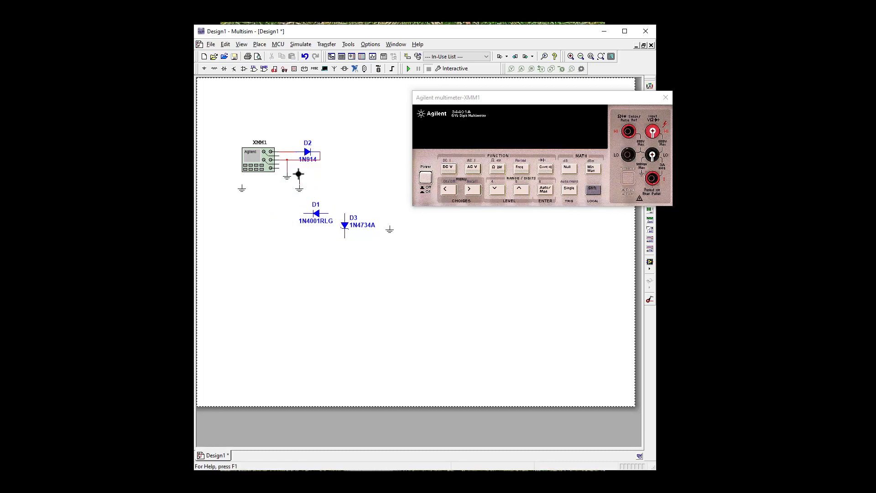
pyautogui.click(300, 160)
# Move diode D2 up above the multimeter's wiring, keeping its wires connected.
pyautogui.click(288, 152)
pyautogui.moveTo(307, 152); pyautogui.dragTo(316, 125)
pyautogui.click(356, 186)
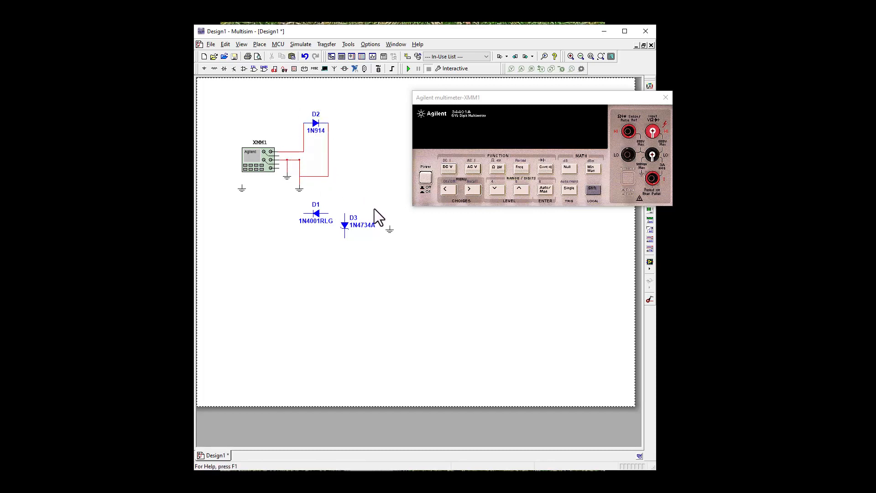
# Delete the two unconnected ground symbols, one below the multimeter and one beside diode D3.
pyautogui.click(238, 190)
pyautogui.press('Delete')
pyautogui.click(393, 234)
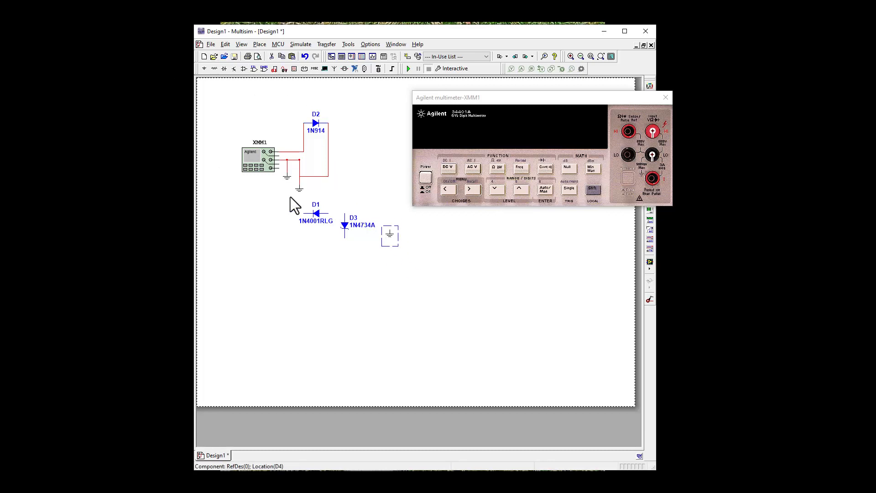
pyautogui.press('Delete')
# Move diode D1 above the multimeter and Zener diode D3 between D1 and D2, and raise D3's reference label.
pyautogui.moveTo(314, 215); pyautogui.dragTo(244, 116)
pyautogui.click(351, 229)
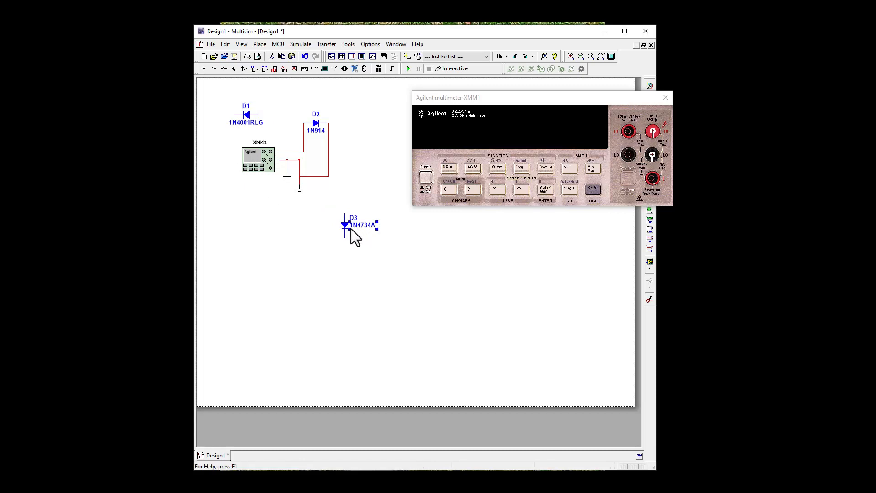
pyautogui.moveTo(371, 186); pyautogui.dragTo(303, 100)
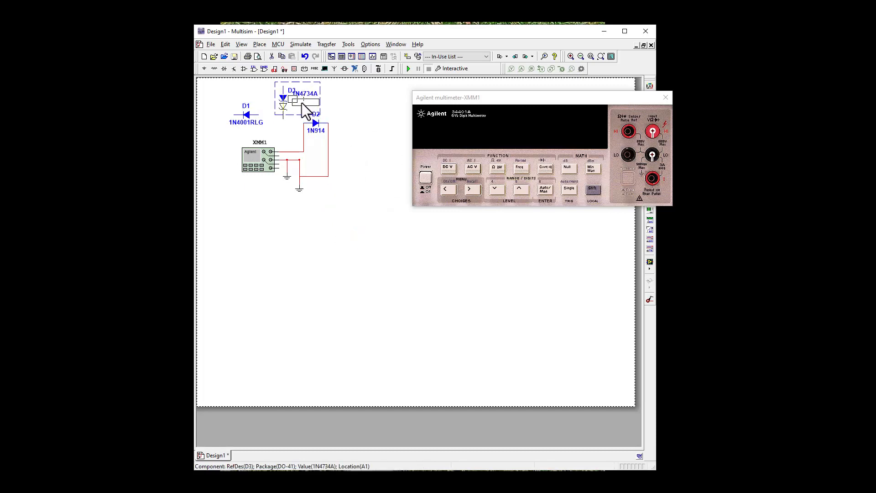
pyautogui.click(346, 106)
pyautogui.click(292, 97)
pyautogui.moveTo(289, 97); pyautogui.dragTo(290, 90)
pyautogui.click(316, 94)
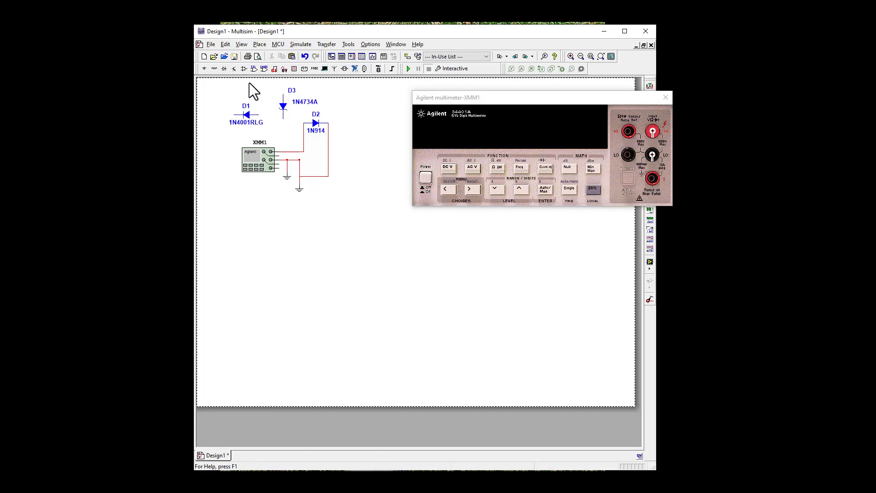
# Add the text "Biased" below the multimeter and move it beside the multimeter's upper left corner.
pyautogui.click(241, 44)
pyautogui.click(241, 44)
pyautogui.click(242, 43)
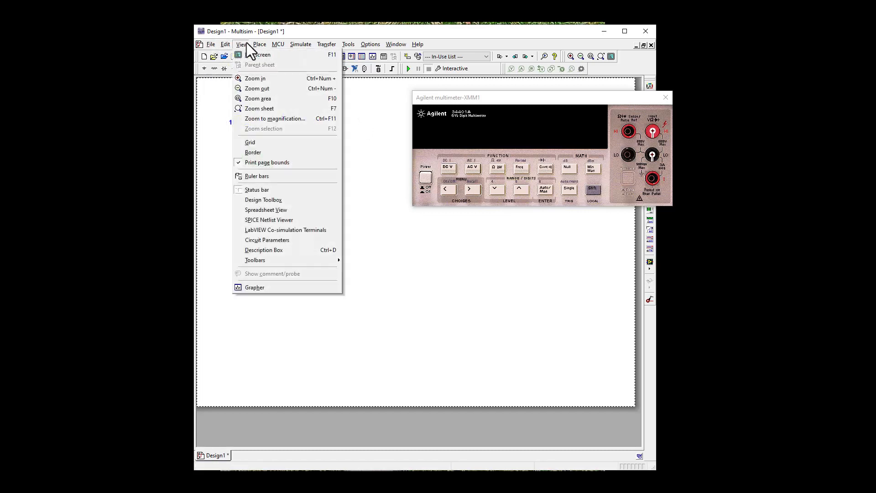
pyautogui.click(260, 44)
pyautogui.click(260, 44)
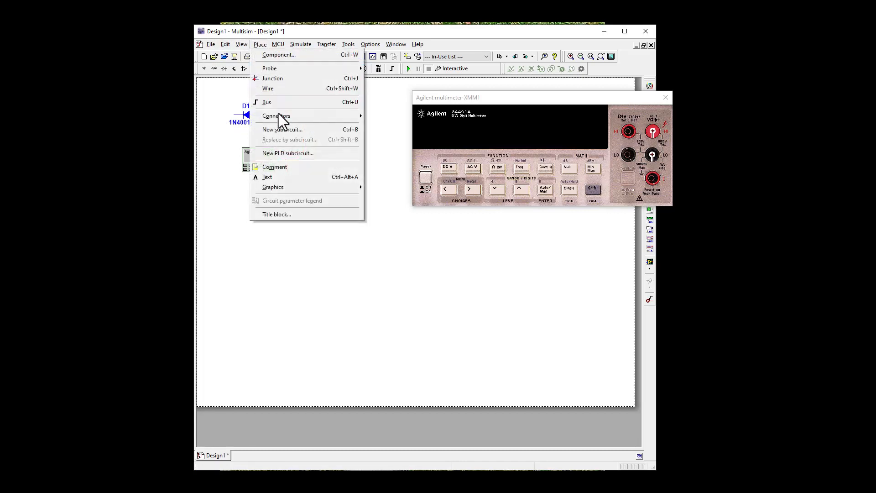
pyautogui.click(282, 179)
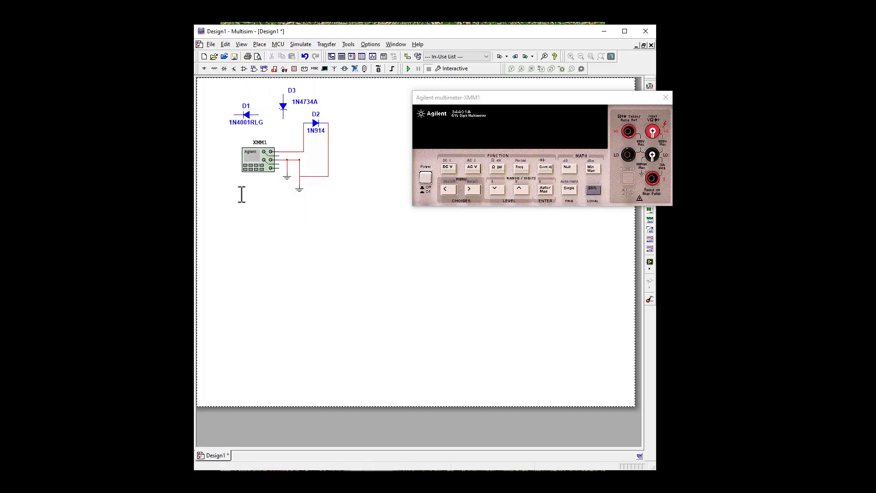
pyautogui.click(242, 207)
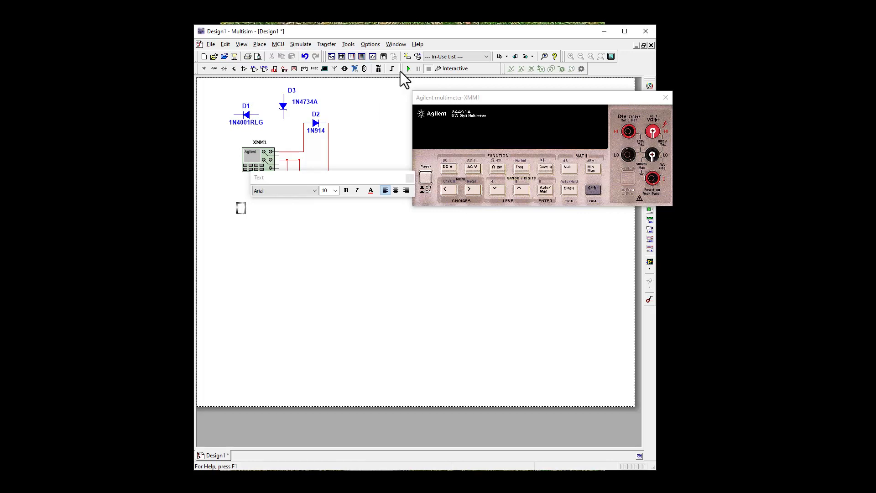
pyautogui.write('Bi')
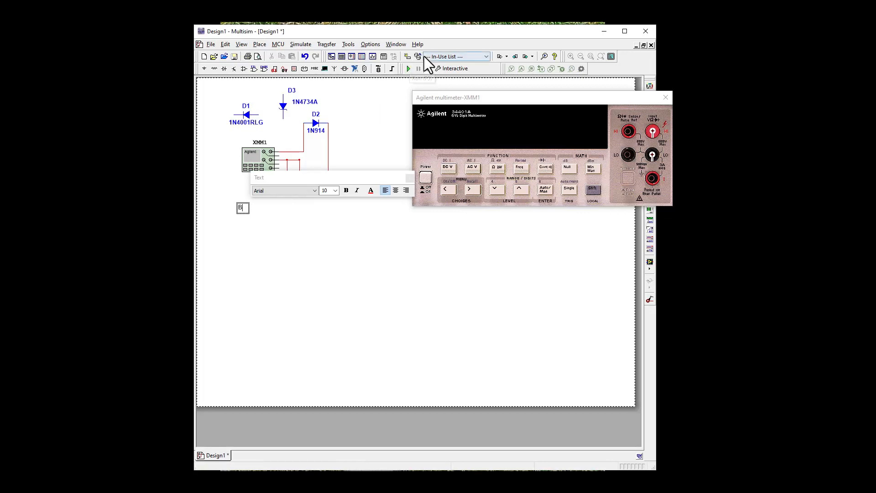
pyautogui.write('ased')
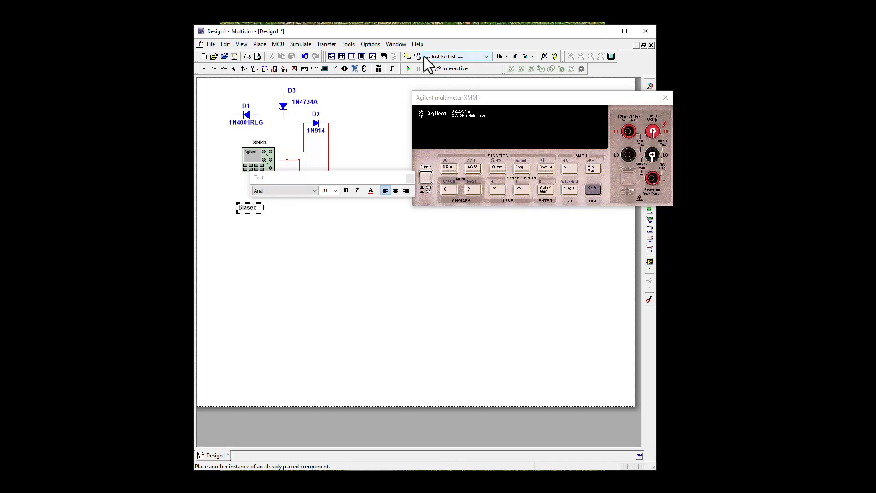
pyautogui.click(337, 245)
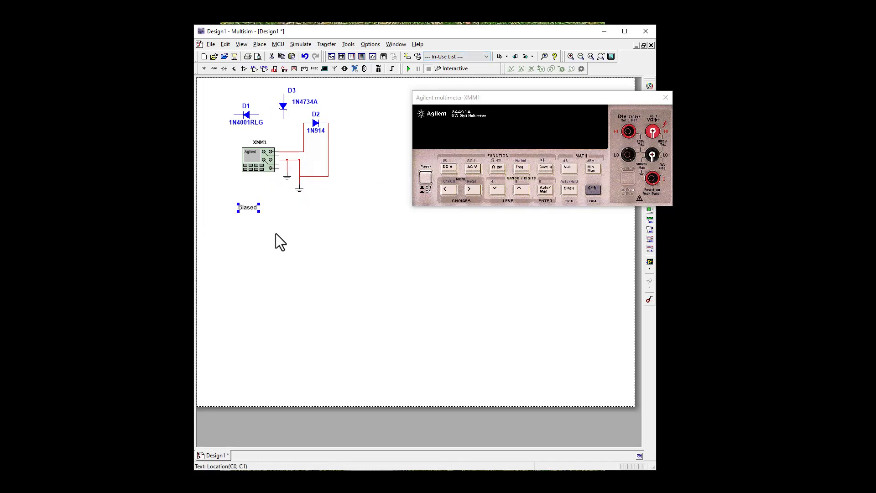
pyautogui.moveTo(249, 208); pyautogui.dragTo(227, 138)
pyautogui.click(281, 288)
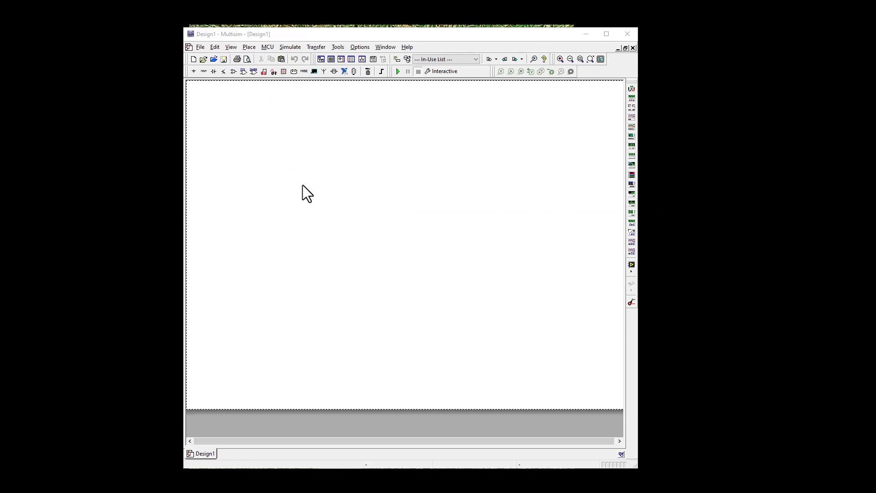
# Place a GROUND symbol from the POWER_SOURCES family near the upper left corner of the blank schematic.
pyautogui.click(204, 71)
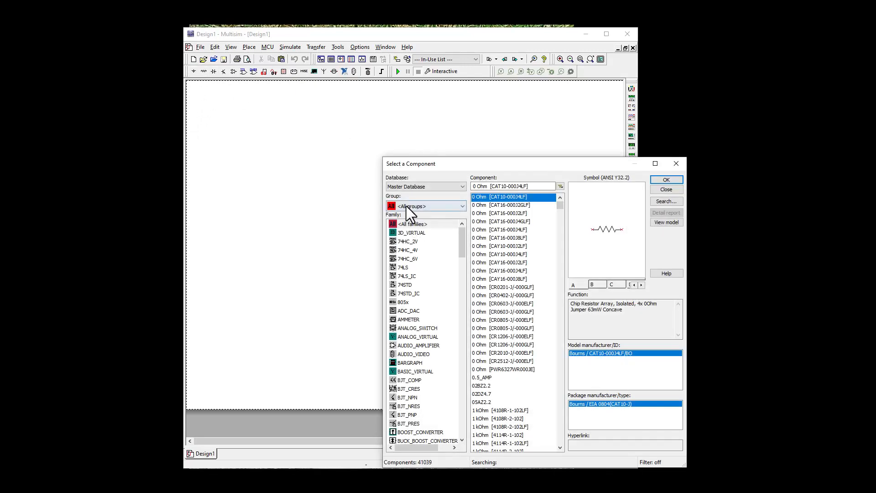
pyautogui.click(408, 212)
pyautogui.click(408, 225)
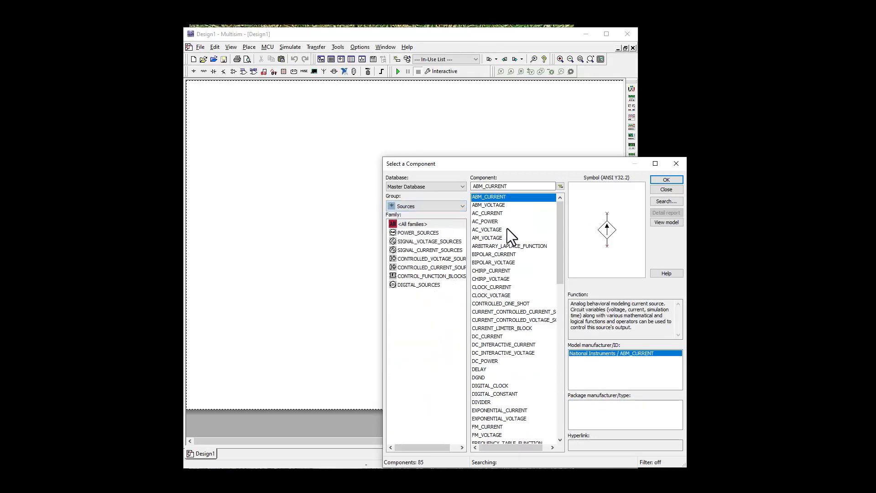
pyautogui.click(419, 231)
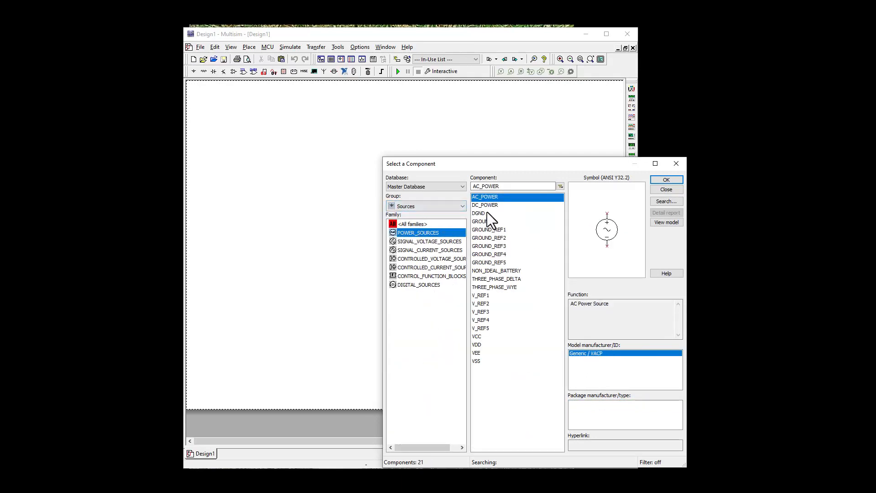
pyautogui.click(480, 221)
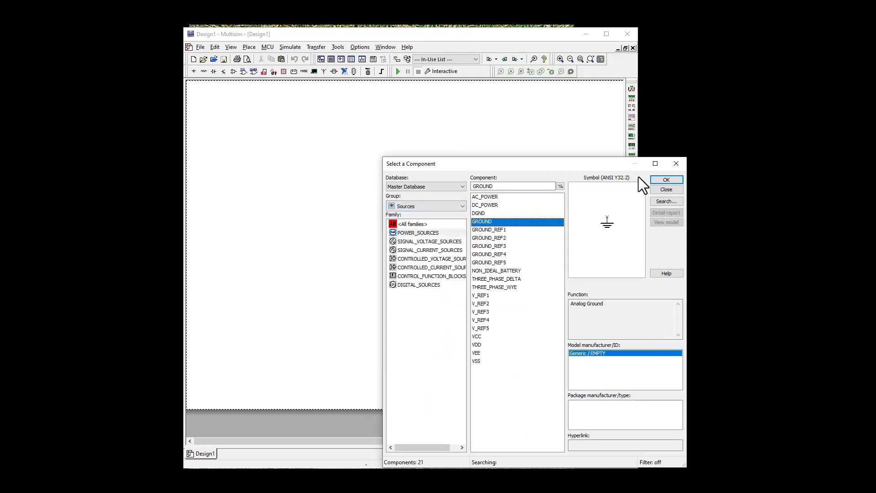
pyautogui.click(661, 180)
pyautogui.click(209, 108)
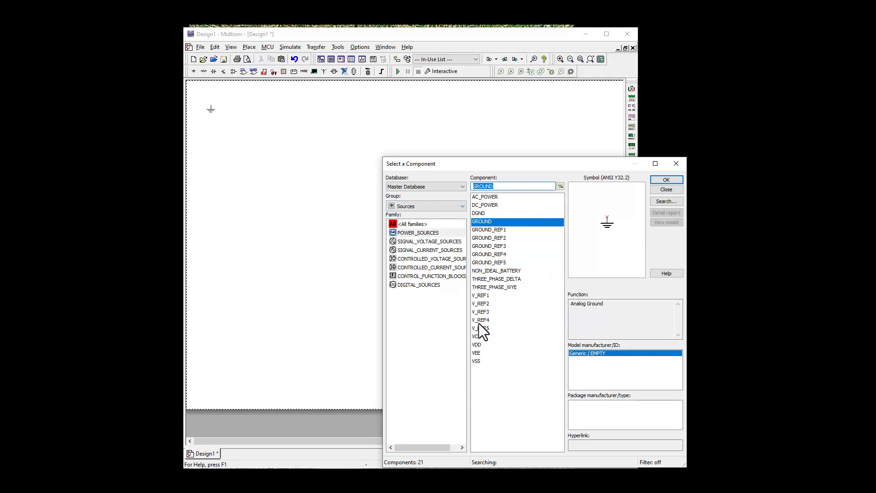
# Place a DC_POWER source directly below the ground symbol.
pyautogui.click(484, 205)
pyautogui.click(671, 181)
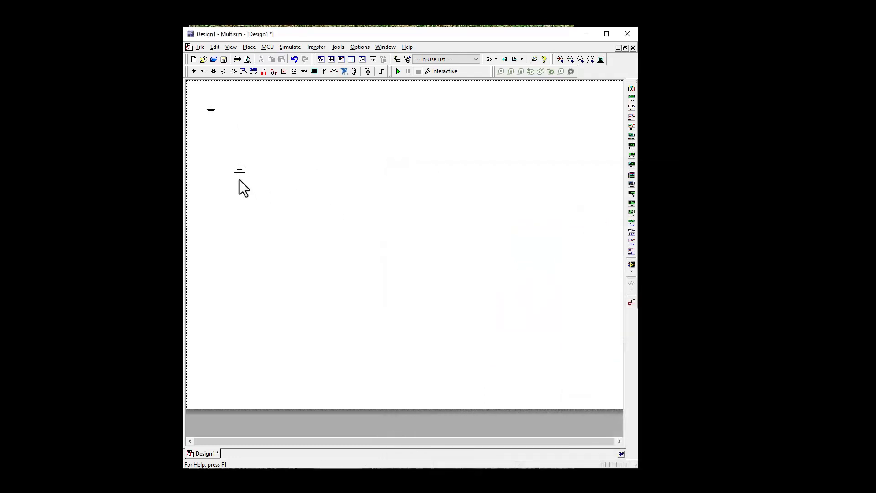
pyautogui.click(212, 150)
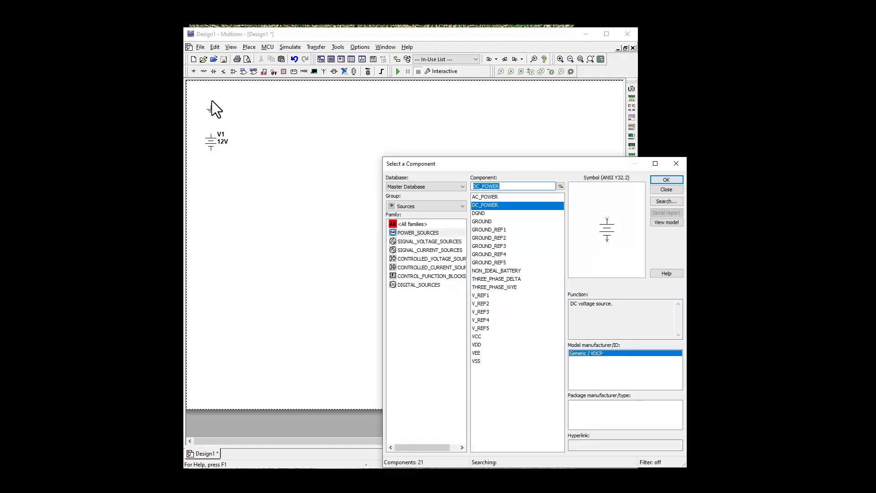
# Place a 1k resistor from the Basic RESISTOR family to the upper right of the DC source.
pyautogui.click(204, 73)
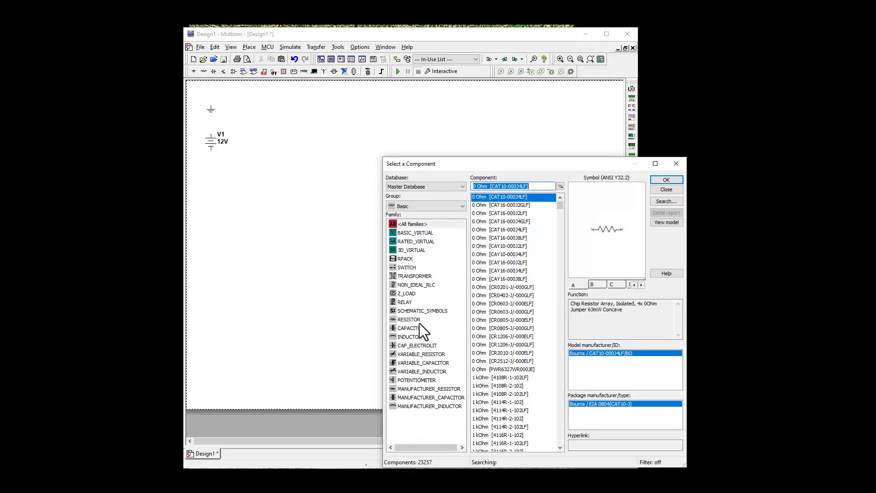
pyautogui.click(403, 321)
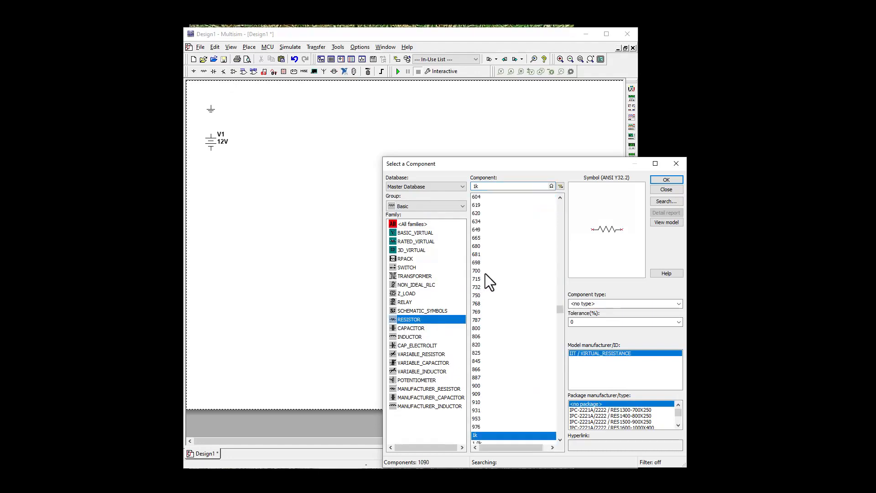
pyautogui.click(667, 180)
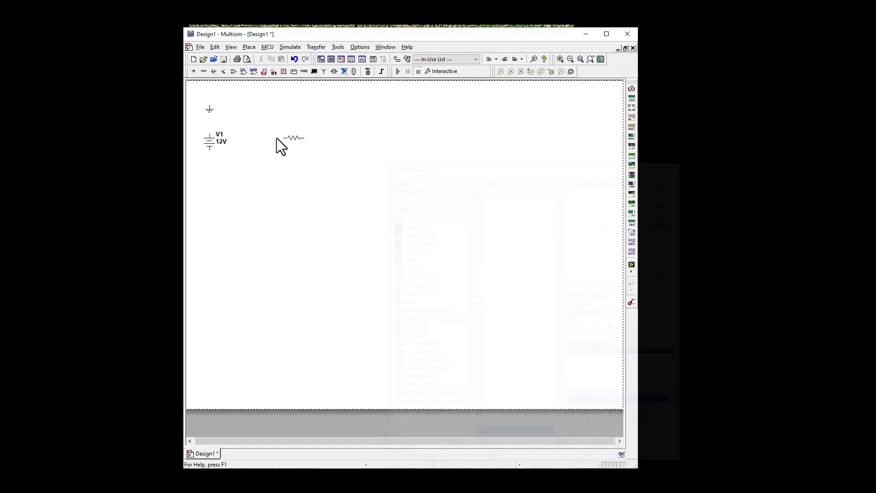
pyautogui.click(255, 122)
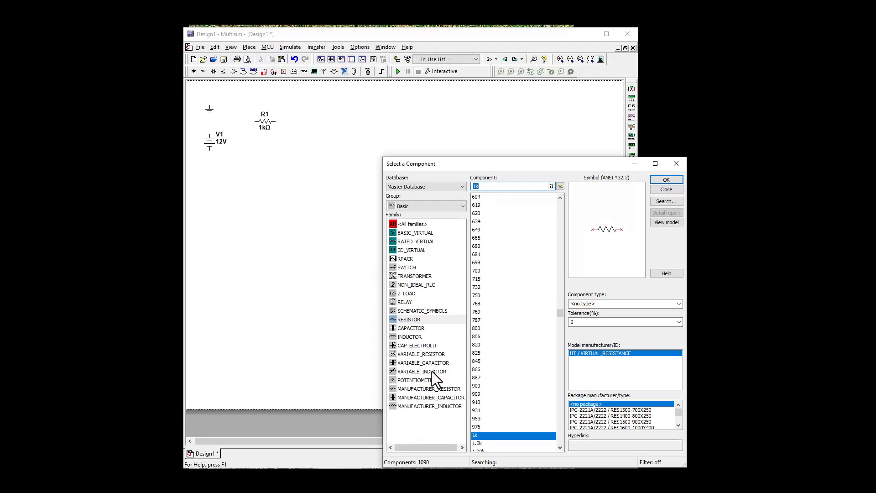
# Place a 1k potentiometer below and to the right of the DC source, flip it horizontally and shift it slightly down.
pyautogui.click(416, 380)
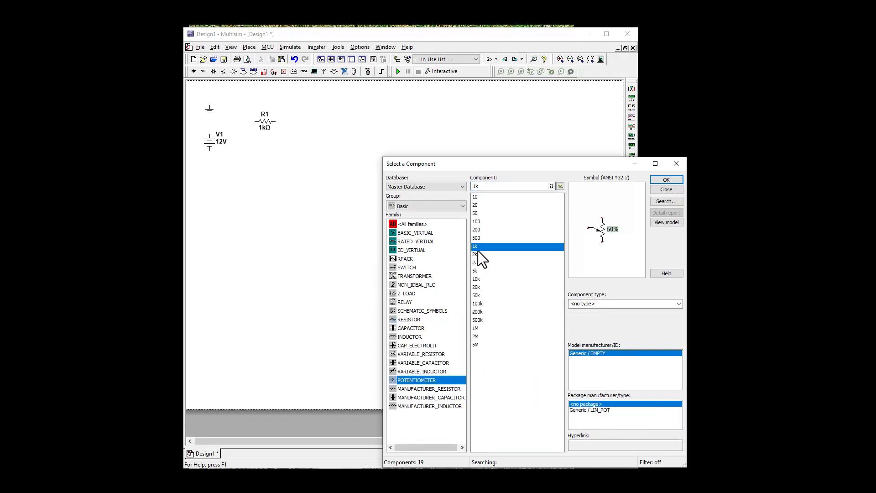
pyautogui.click(668, 179)
pyautogui.click(232, 167)
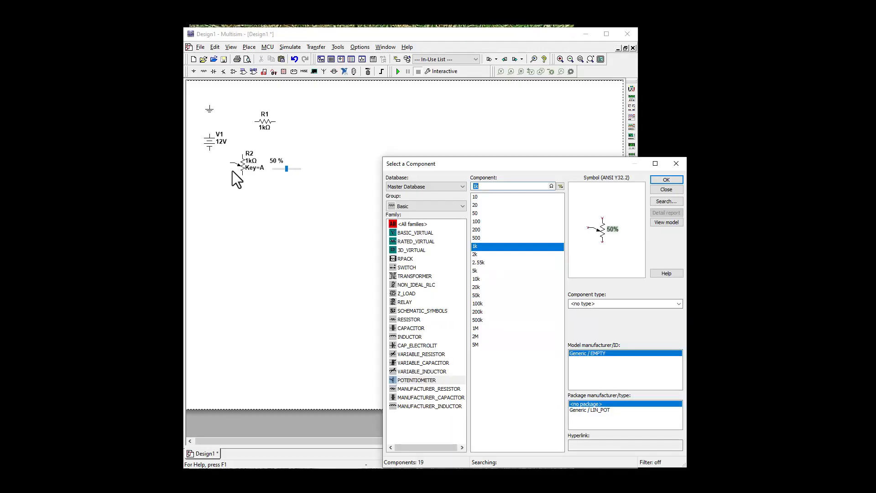
pyautogui.rightClick(243, 166)
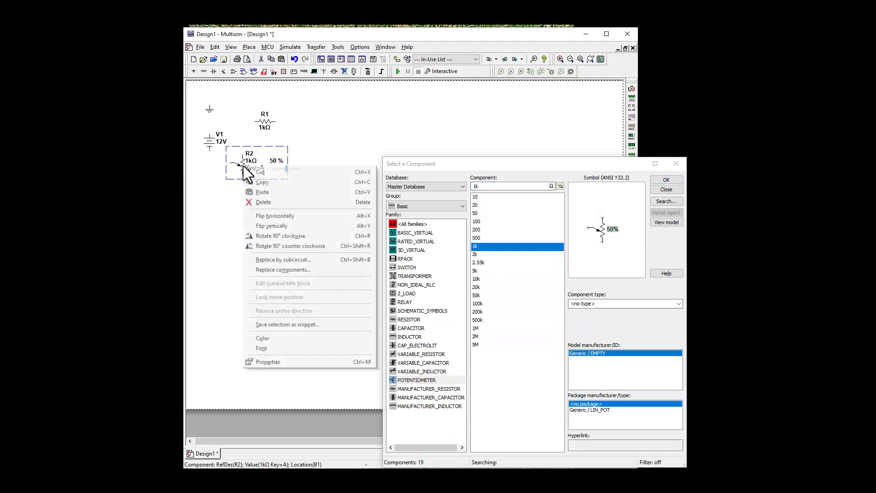
pyautogui.click(262, 216)
pyautogui.moveTo(234, 168); pyautogui.dragTo(237, 192)
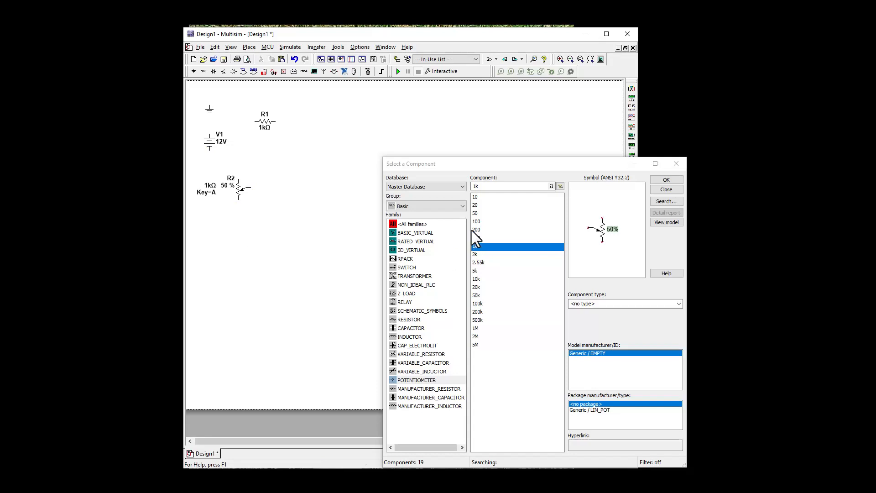
# Place a 1N4734A diode from the ZENER family to the right of the potentiometer and finish component selection.
pyautogui.click(407, 206)
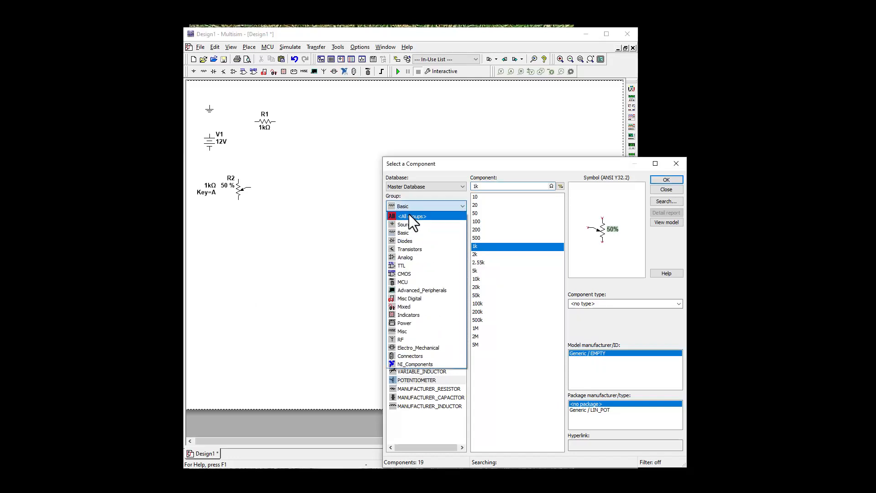
pyautogui.click(407, 240)
pyautogui.click(406, 250)
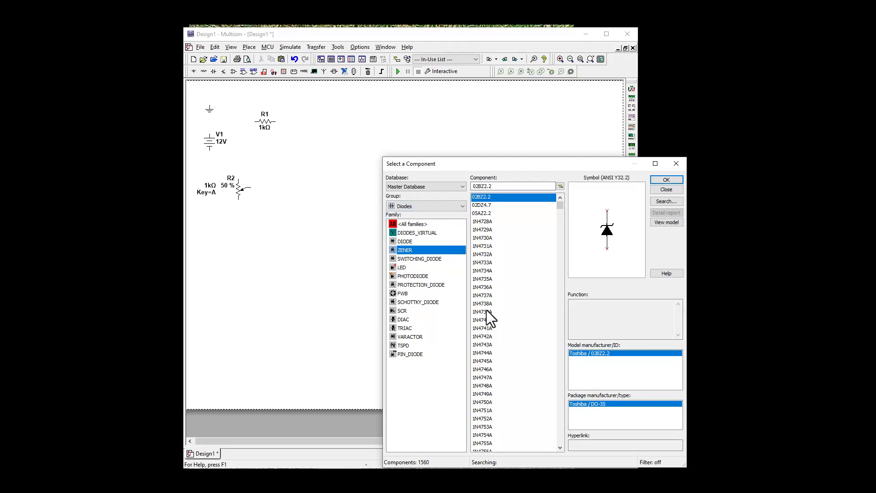
pyautogui.click(484, 271)
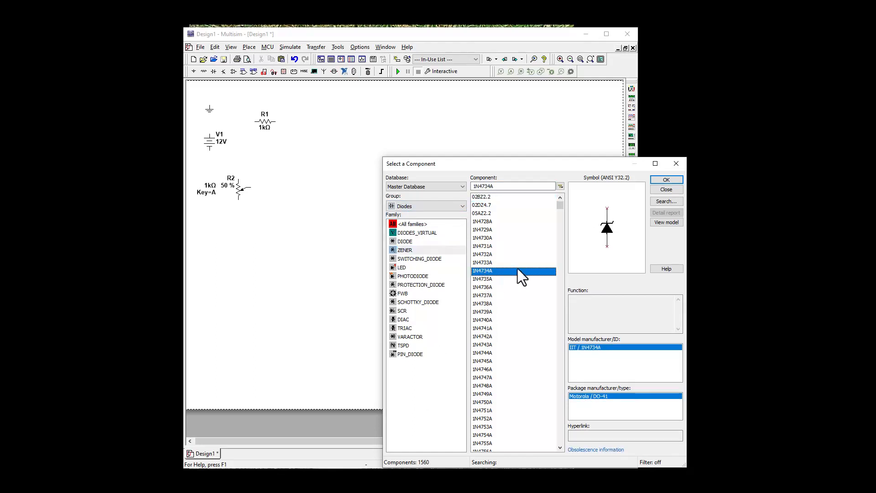
pyautogui.click(666, 179)
pyautogui.click(276, 192)
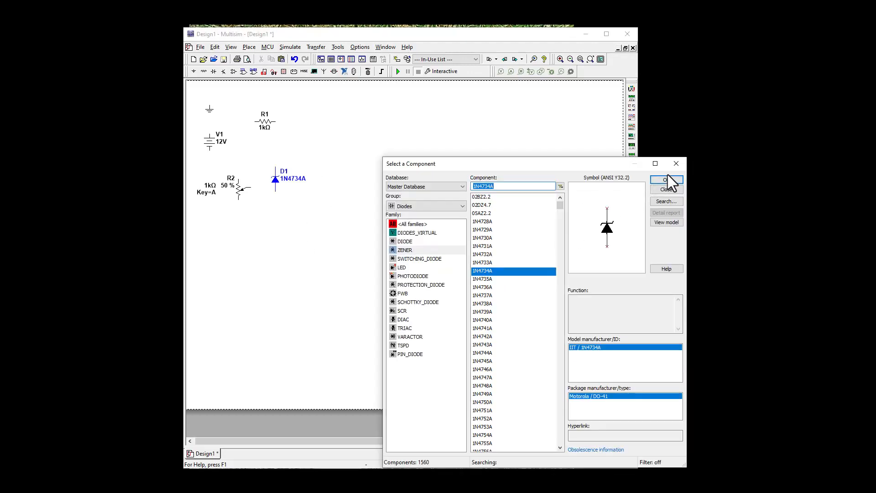
pyautogui.click(675, 163)
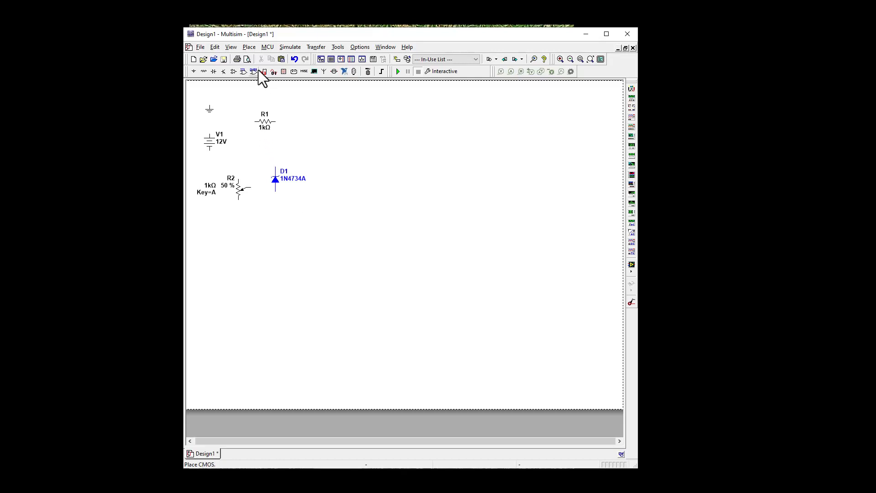
# Place two multimeters, one to the upper right of resistor R1 and one above and to the right of the Zener diode.
pyautogui.click(231, 47)
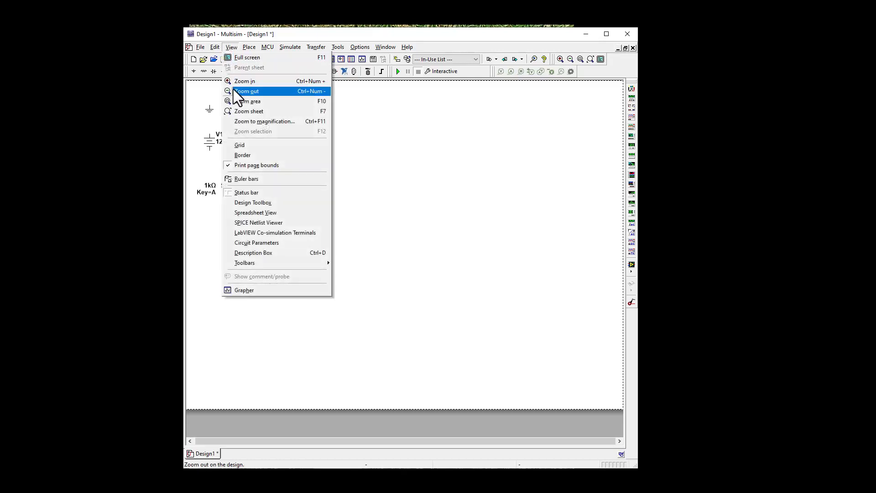
pyautogui.click(235, 101)
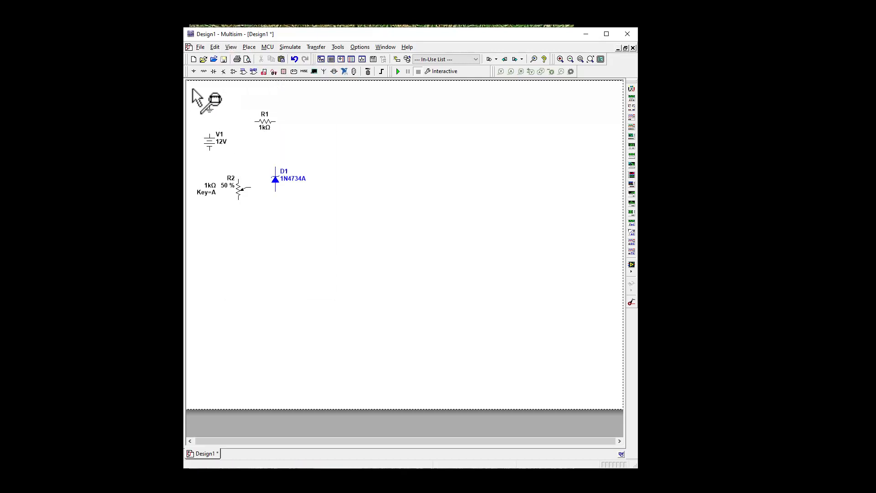
pyautogui.moveTo(192, 89); pyautogui.dragTo(387, 279)
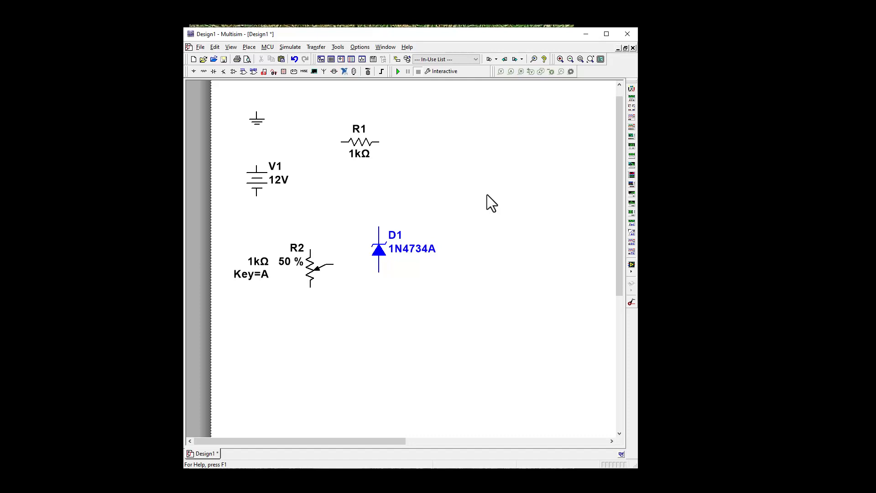
pyautogui.click(631, 89)
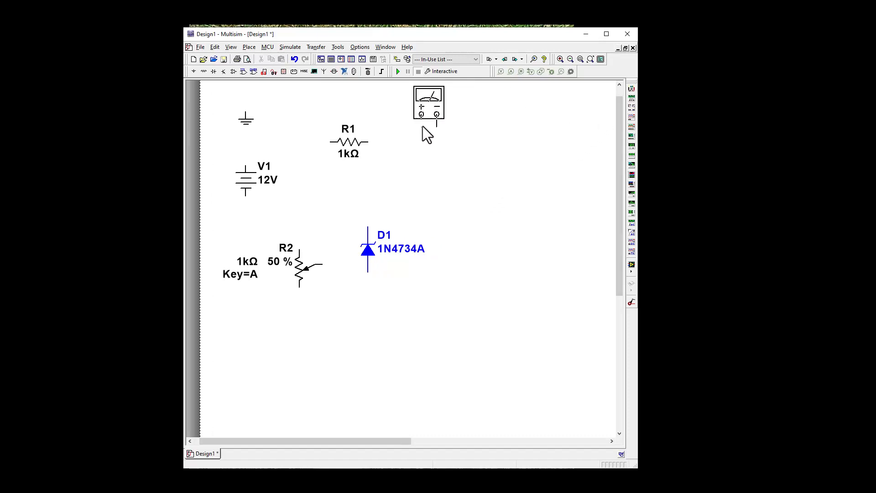
pyautogui.click(398, 139)
pyautogui.click(632, 89)
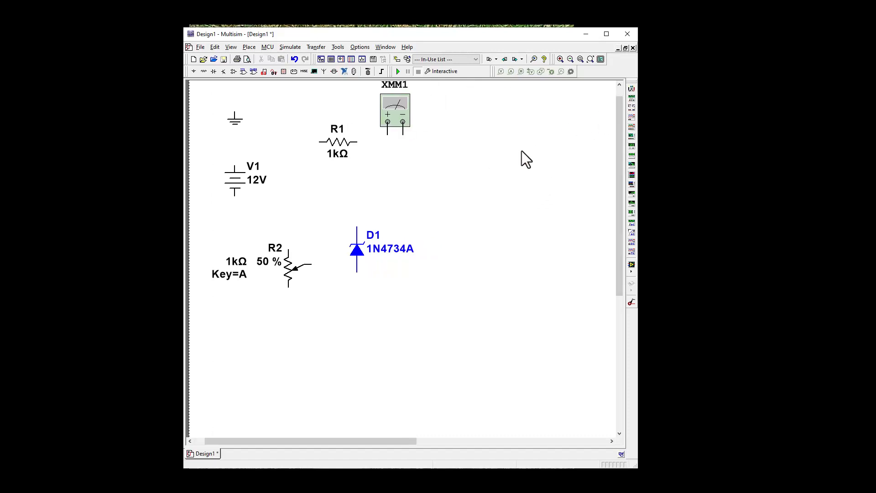
pyautogui.click(469, 201)
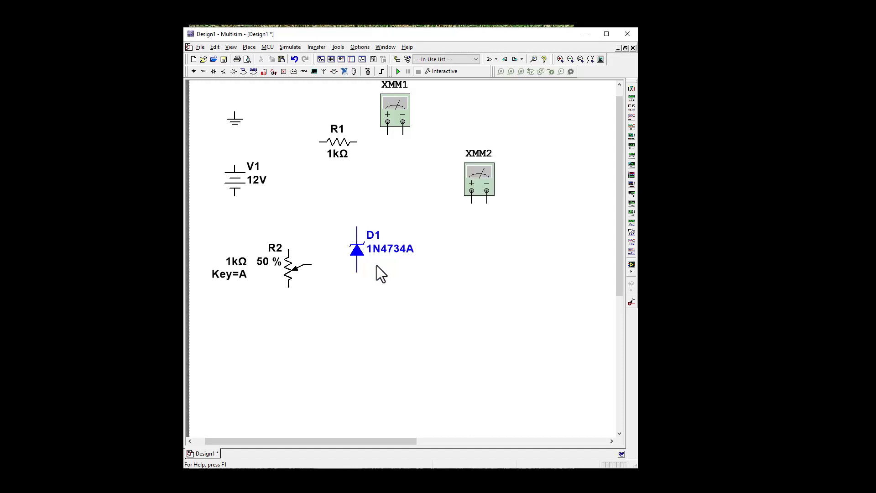
# Move Zener diode D1 to the right and wire a copy of the ground symbol directly beneath it.
pyautogui.moveTo(361, 256); pyautogui.dragTo(430, 256)
pyautogui.click(471, 344)
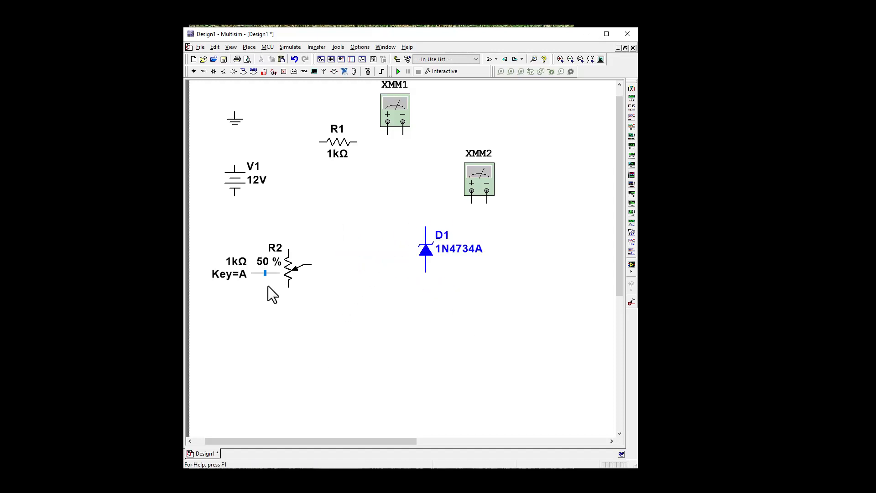
pyautogui.rightClick(235, 122)
pyautogui.click(254, 141)
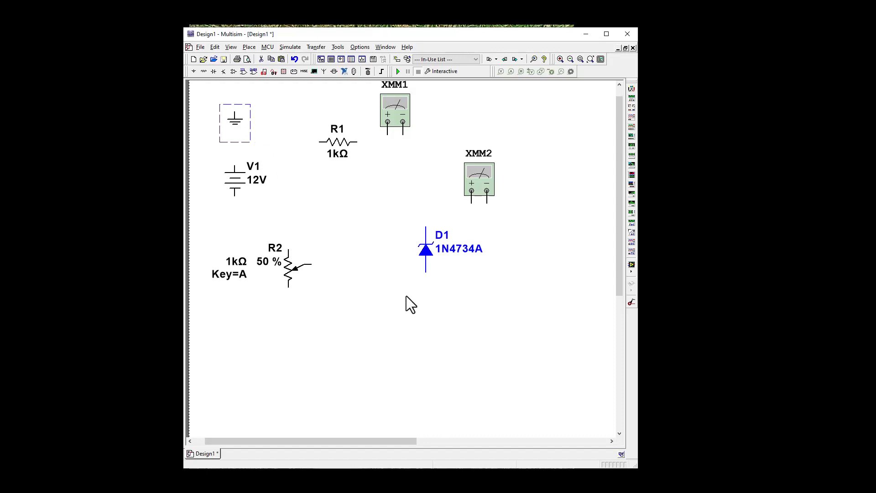
pyautogui.rightClick(426, 288)
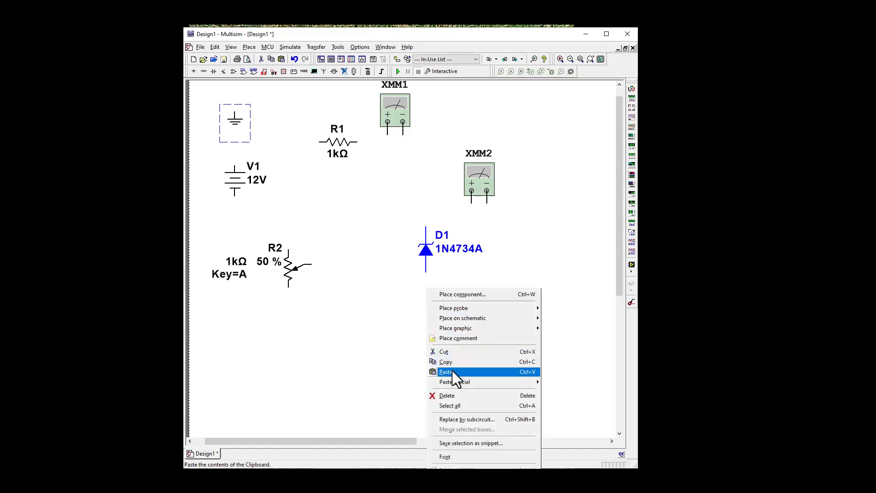
pyautogui.click(453, 370)
pyautogui.click(426, 286)
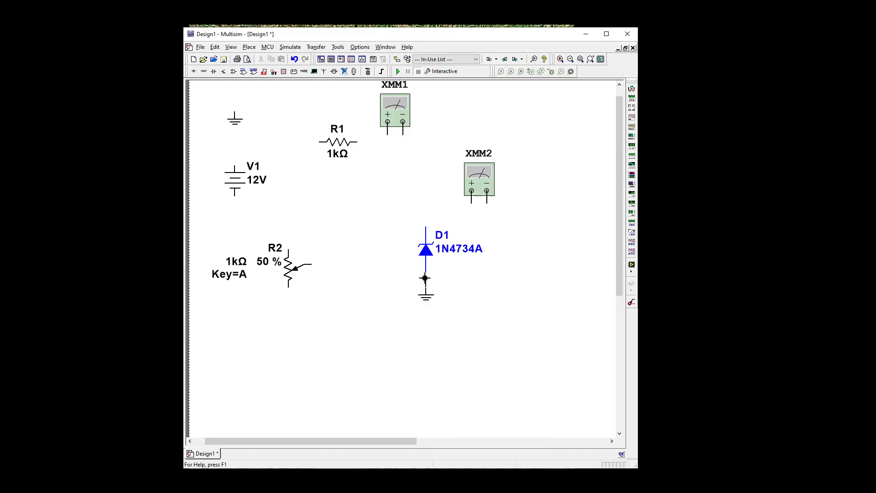
pyautogui.click(424, 273)
pyautogui.click(425, 288)
# Move potentiometer R2 up and right beneath R1, and lower source V1 with the original ground symbol below it.
pyautogui.moveTo(286, 267); pyautogui.dragTo(355, 220)
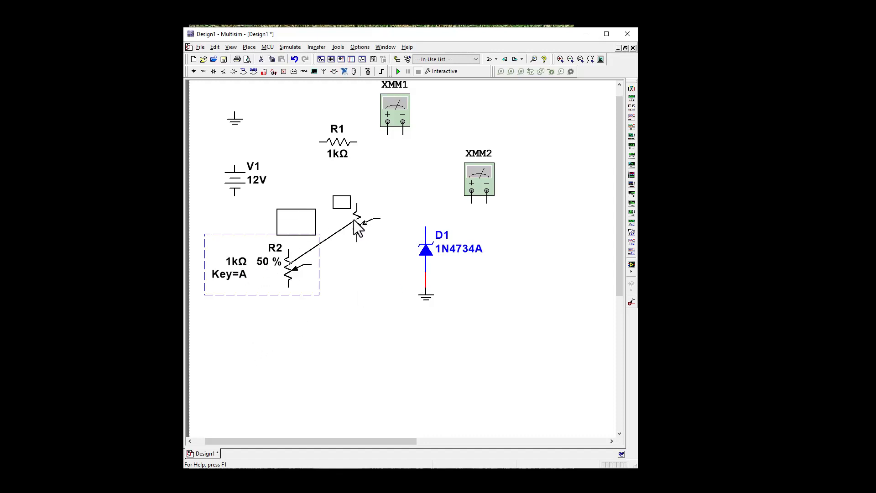
pyautogui.moveTo(235, 183); pyautogui.dragTo(233, 280)
pyautogui.click(261, 314)
pyautogui.moveTo(236, 122); pyautogui.dragTo(241, 341)
# Wire V1's negative terminal to ground and R2's lower end, and its positive terminal to R2's upper end.
pyautogui.click(235, 335)
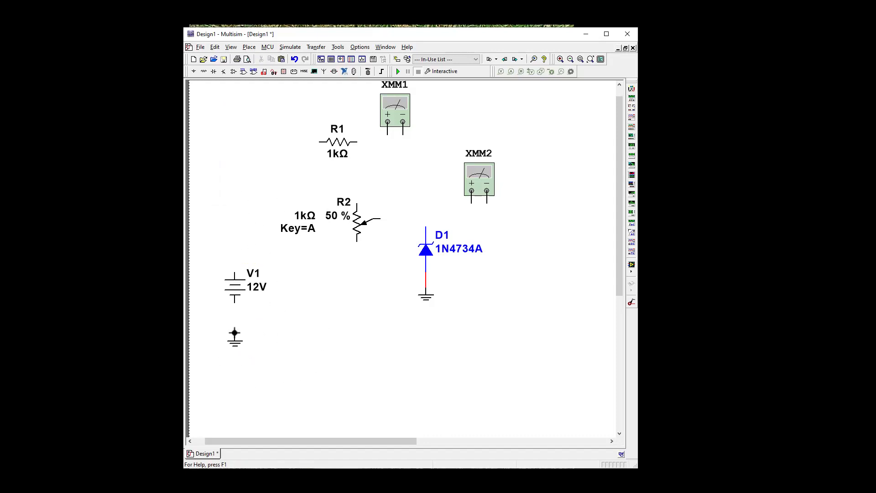
pyautogui.click(235, 297)
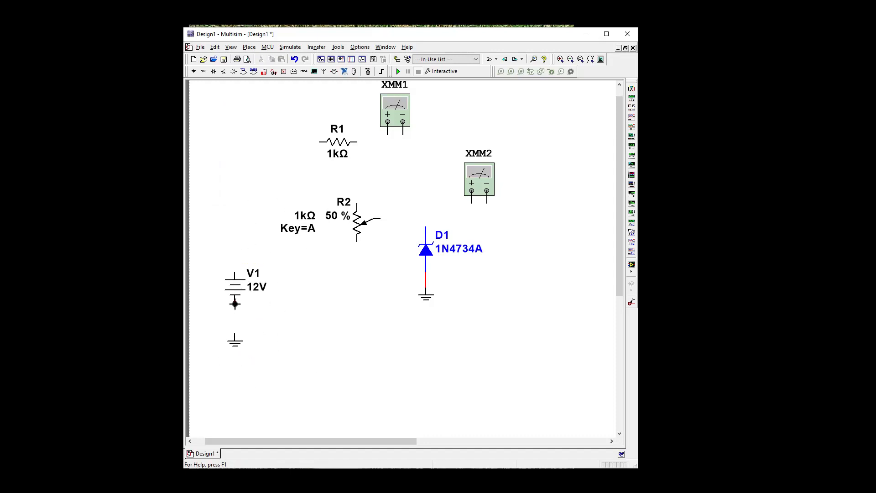
pyautogui.click(357, 240)
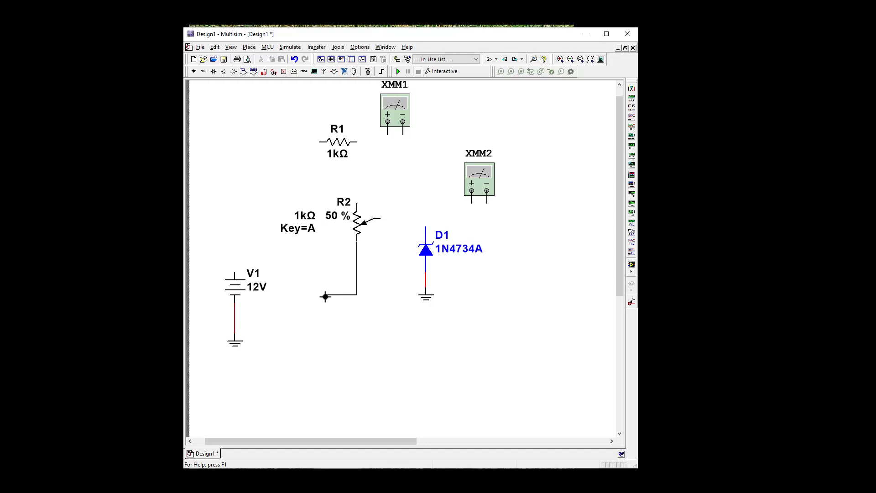
pyautogui.click(238, 317)
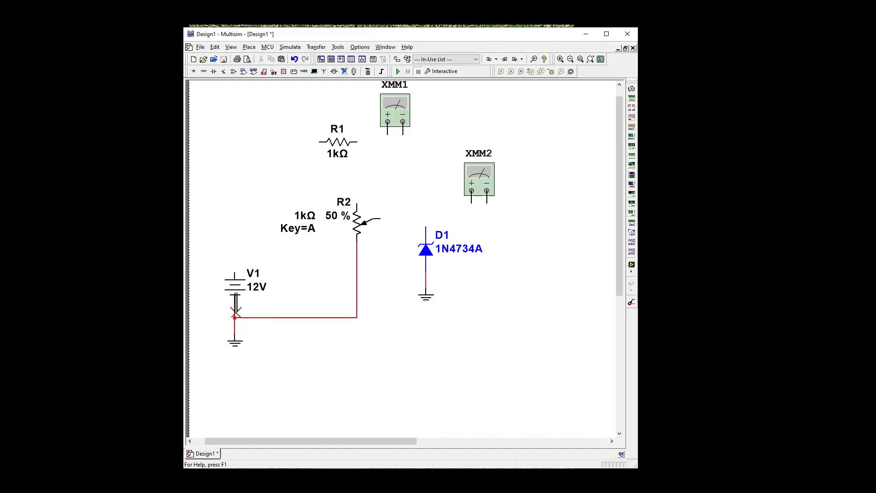
pyautogui.click(236, 264)
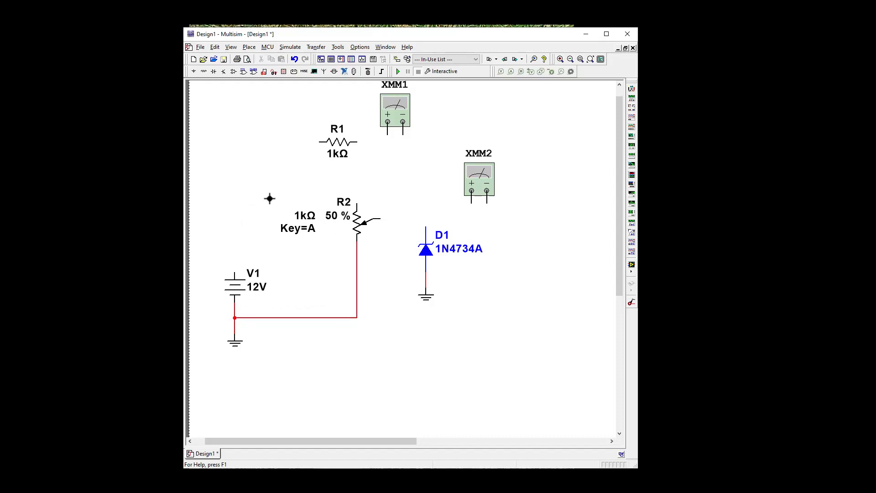
pyautogui.click(355, 199)
# Raise the wire joining V1 and R2, then align resistor R1 with it and connect R1's left terminal to the corner above R2.
pyautogui.moveTo(292, 203); pyautogui.dragTo(288, 181)
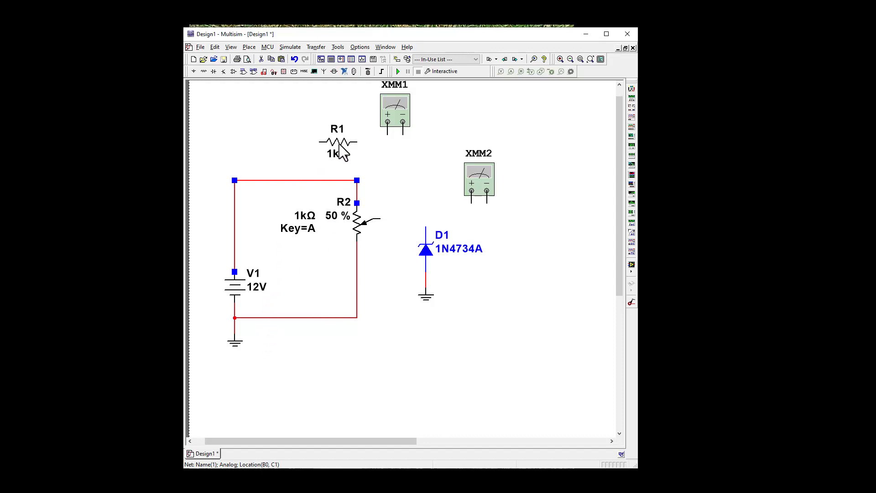
pyautogui.moveTo(340, 144); pyautogui.dragTo(409, 182)
pyautogui.click(369, 298)
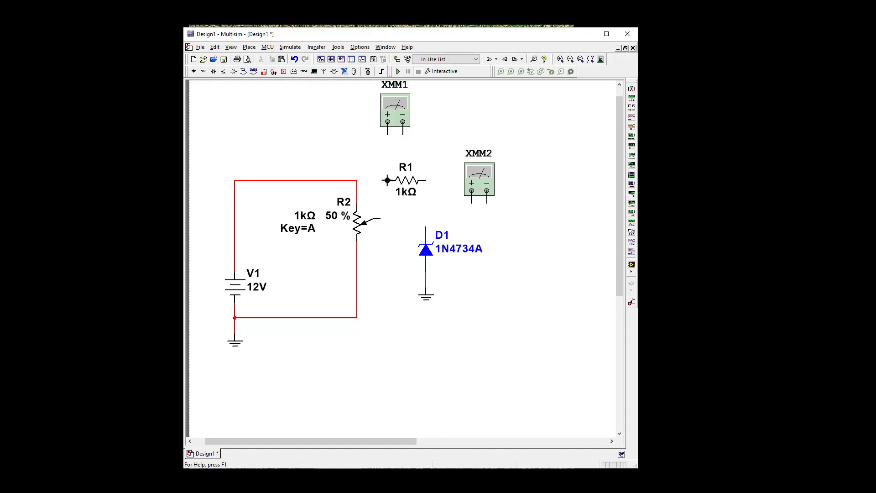
pyautogui.moveTo(387, 180); pyautogui.dragTo(357, 181)
# Move multimeter XMM2 up and right, and shift diode D1 together with its ground symbol to the right beneath it.
pyautogui.moveTo(489, 185); pyautogui.dragTo(511, 139)
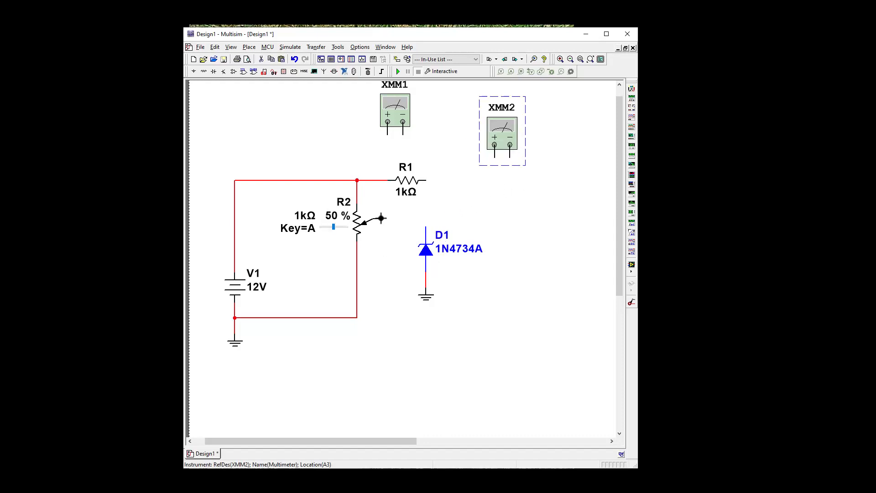
pyautogui.moveTo(397, 214); pyautogui.dragTo(467, 297)
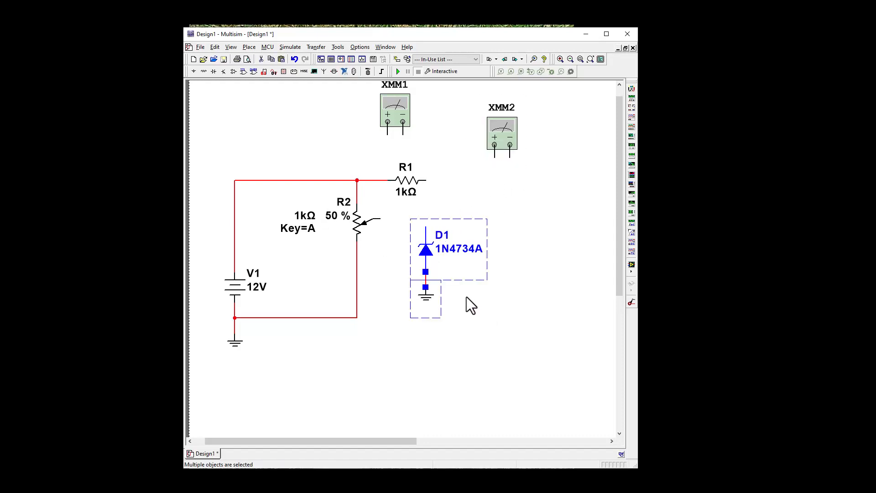
pyautogui.moveTo(429, 259); pyautogui.dragTo(483, 254)
pyautogui.click(485, 251)
# Wire D1's upper terminal to the right terminal of R1.
pyautogui.click(479, 219)
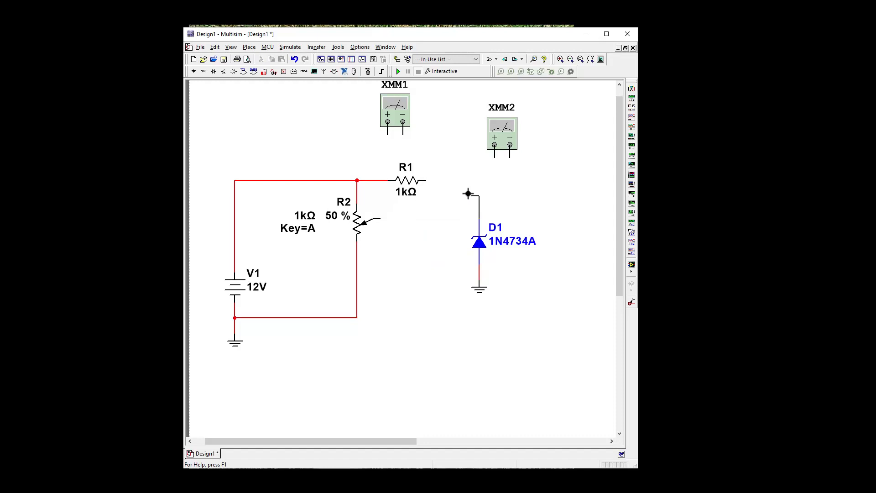
pyautogui.click(426, 180)
# Delete the wires above and below Zener diode D1 and flip the diode vertically.
pyautogui.click(479, 204)
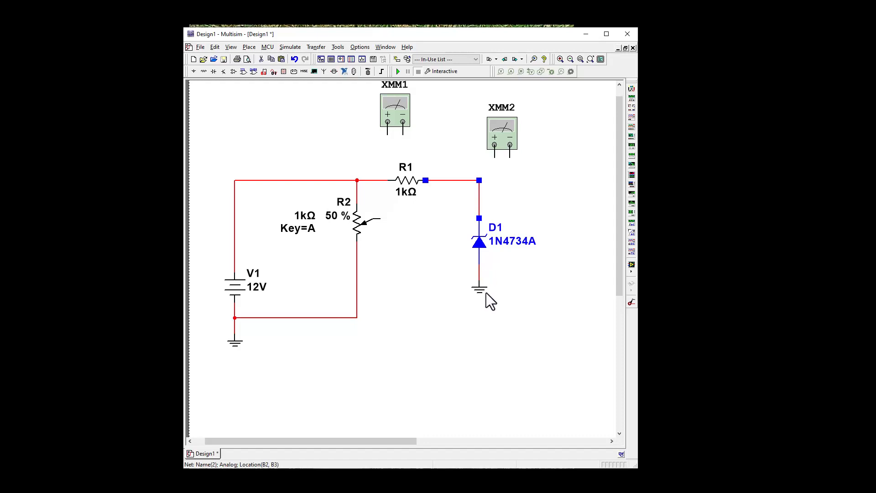
pyautogui.press('Delete')
pyautogui.click(479, 274)
pyautogui.rightClick(477, 242)
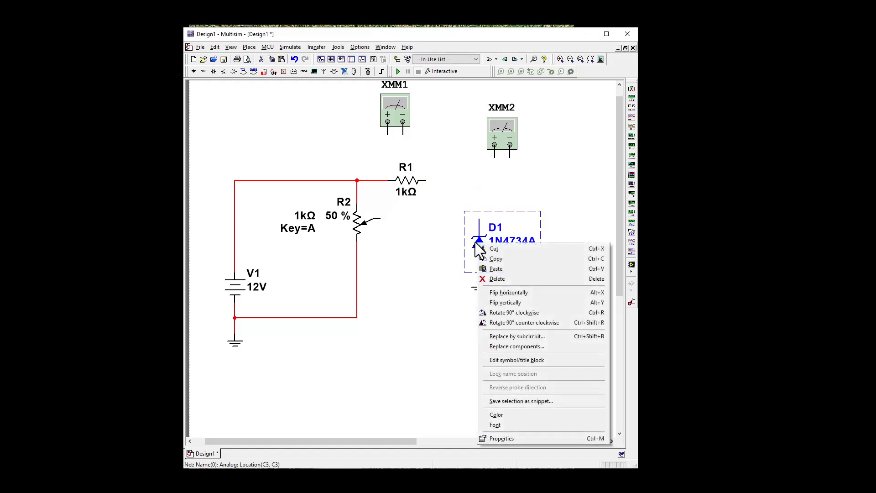
pyautogui.click(499, 302)
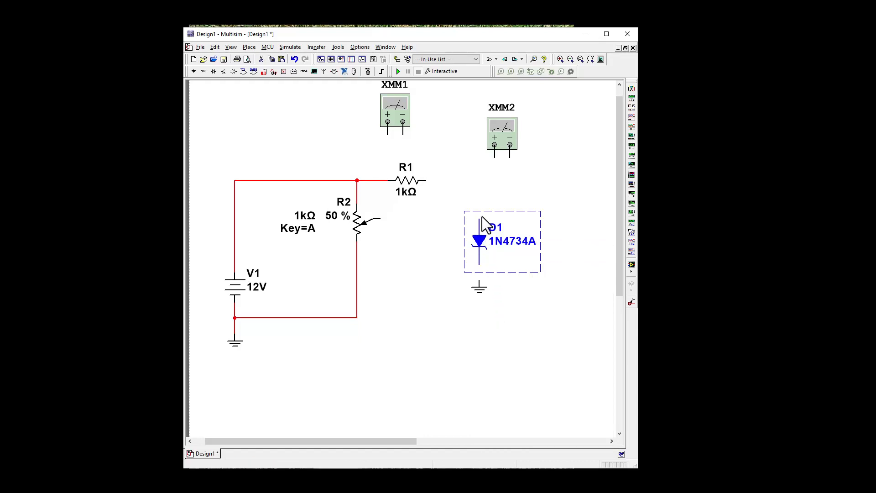
# Wire R1's right terminal to Zener diode D1's upper terminal, and connect D1's lower terminal to the ground symbol beneath it.
pyautogui.click(554, 248)
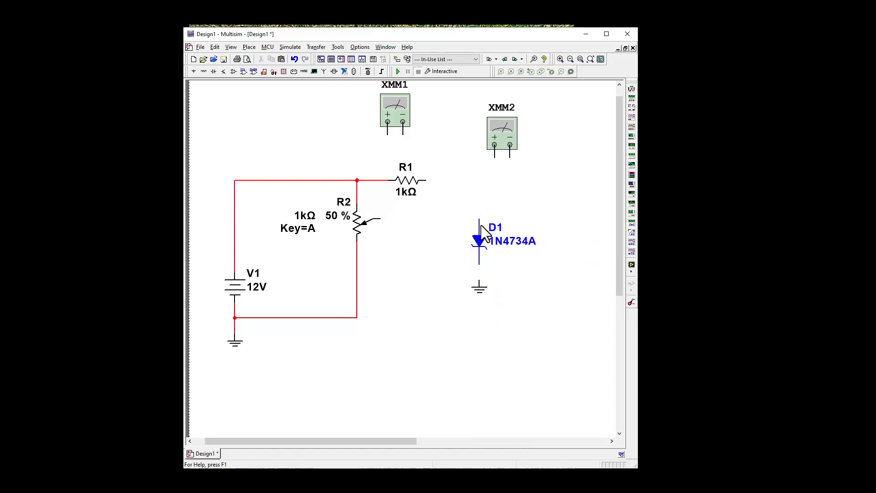
pyautogui.click(428, 178)
pyautogui.click(479, 264)
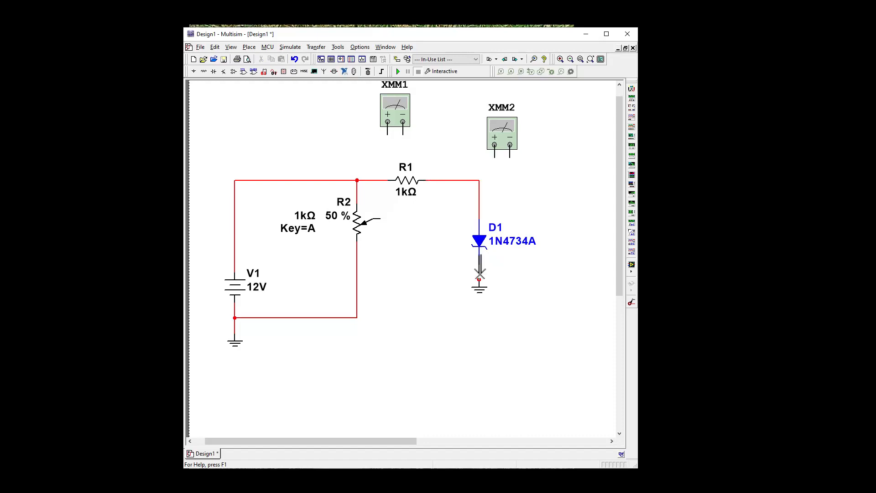
pyautogui.click(479, 282)
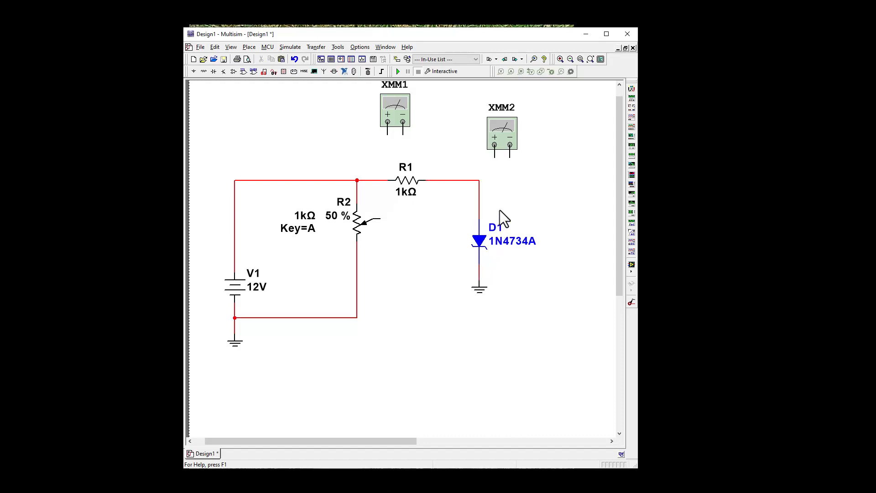
# Replace the wire between R1 and D1 with multimeter XMM2 in series, its plus terminal to R1 and minus terminal to D1.
pyautogui.click(457, 181)
pyautogui.press('Delete')
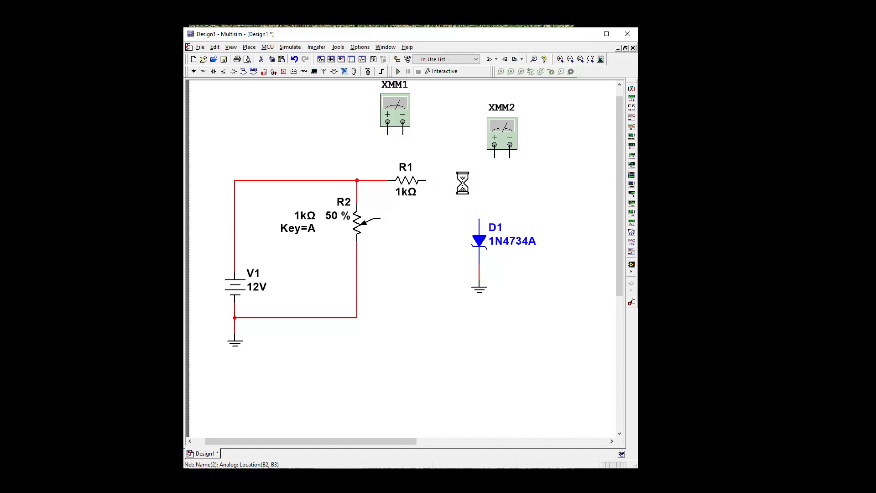
pyautogui.click(497, 157)
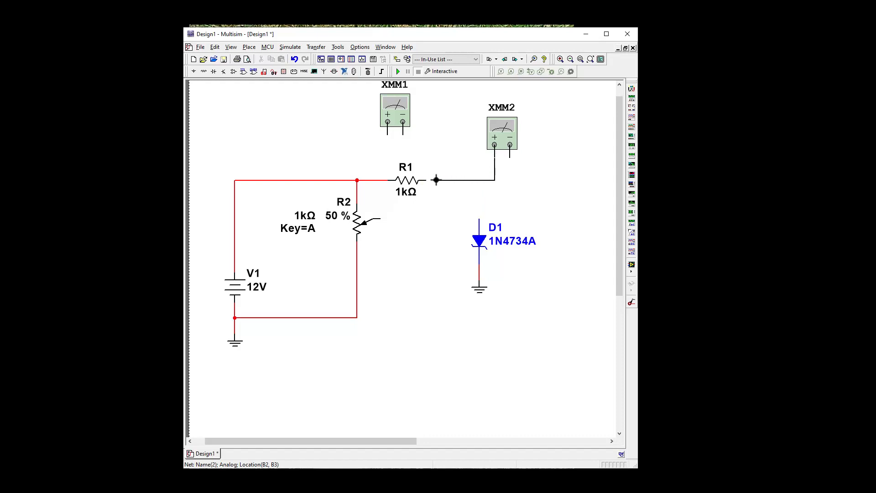
pyautogui.click(426, 180)
pyautogui.click(510, 145)
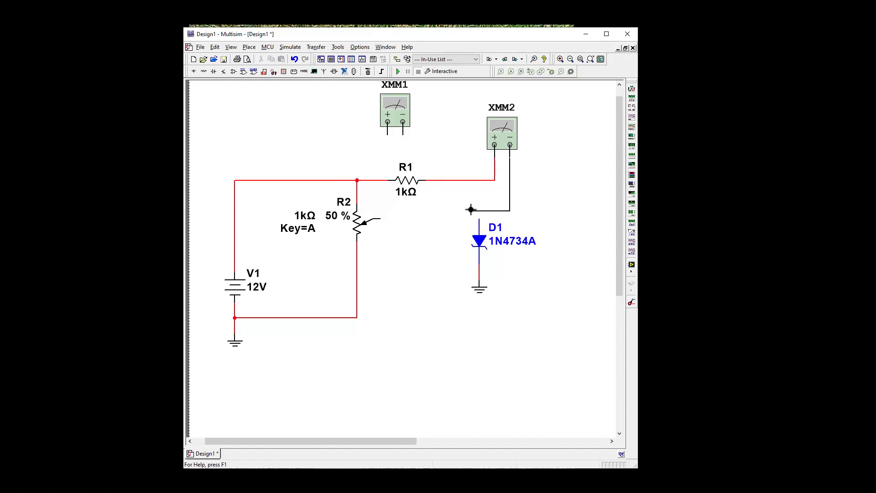
pyautogui.click(479, 219)
# Set multimeter XMM2 to measure current (A), with its instrument window placed clear of the circuit.
pyautogui.doubleClick(503, 129)
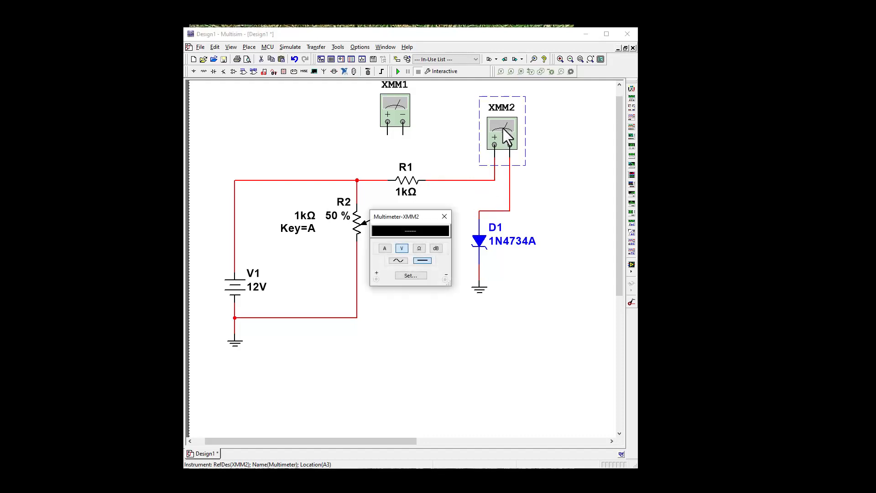
pyautogui.moveTo(421, 220); pyautogui.dragTo(587, 153)
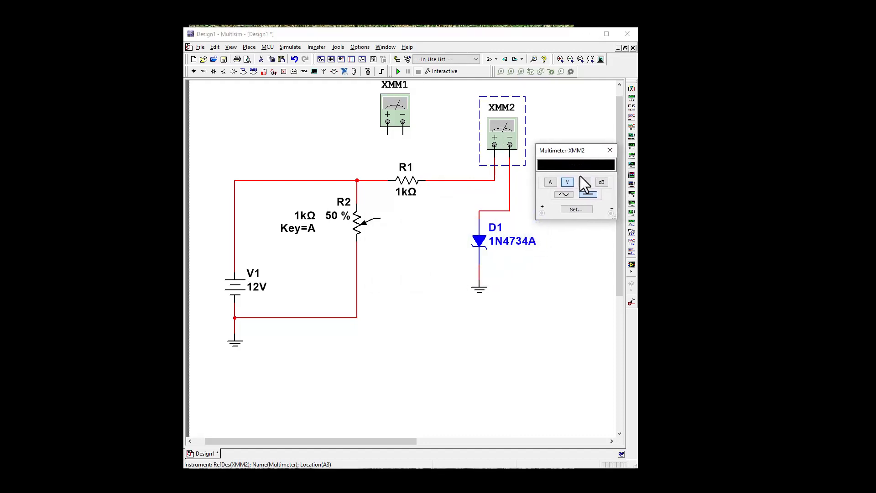
pyautogui.click(550, 182)
pyautogui.click(561, 332)
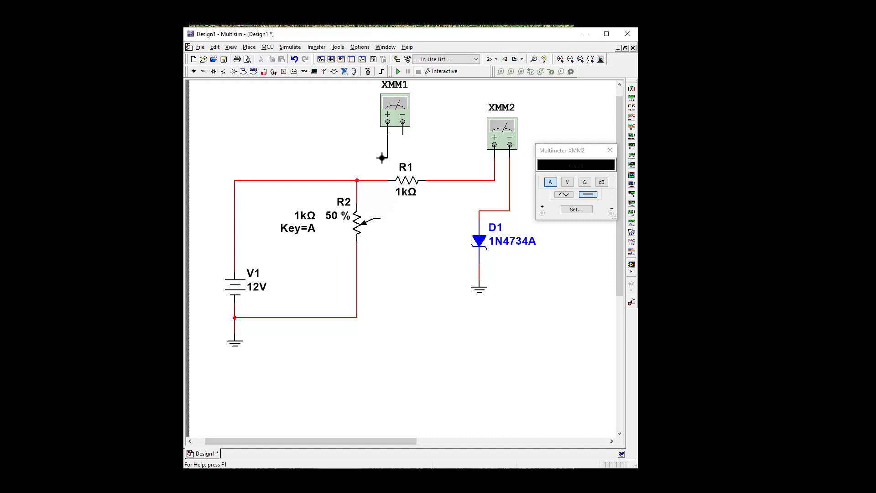
# Connect multimeter XMM1 across Zener diode D1, plus terminal to the node above it and minus terminal to the wire below it.
pyautogui.click(478, 211)
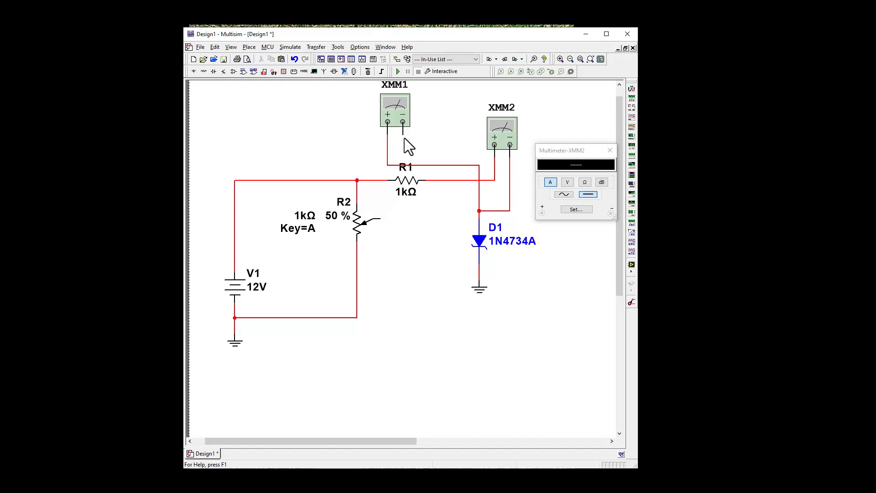
pyautogui.click(402, 122)
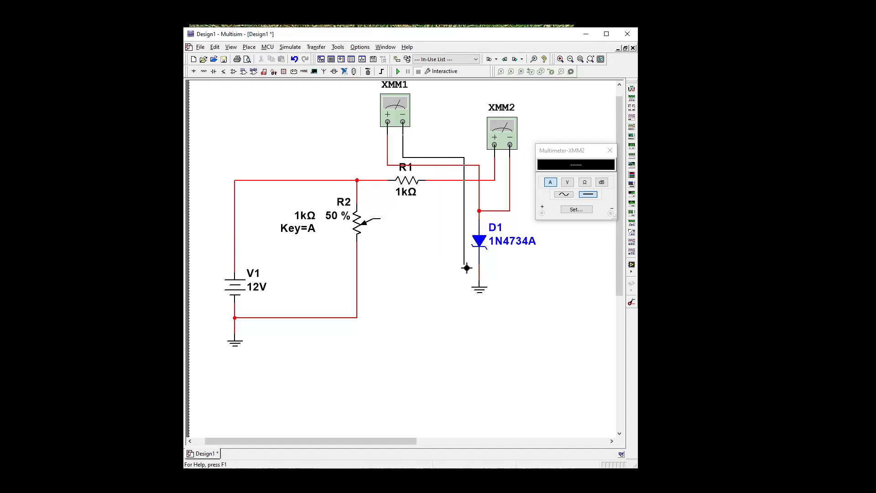
pyautogui.click(480, 271)
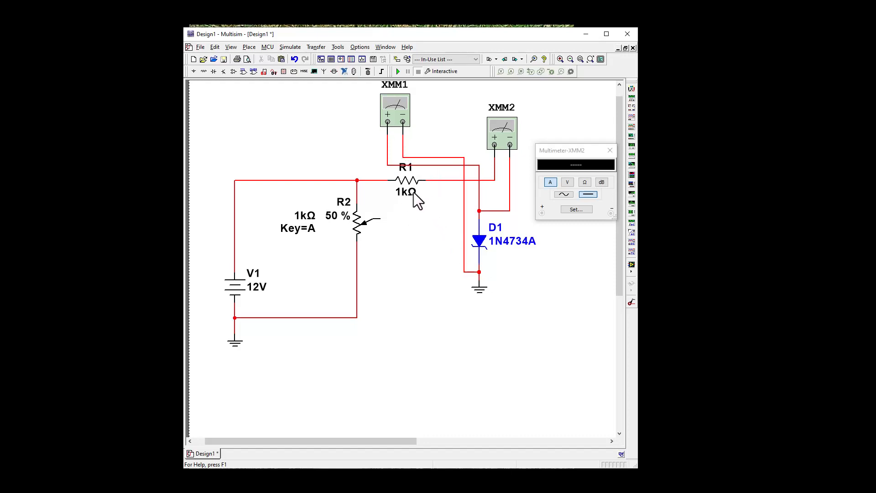
# Reposition multimeter XMM1 below R1 beside diode D1, and move source V1 higher on its vertical wire.
pyautogui.moveTo(396, 106); pyautogui.dragTo(411, 244)
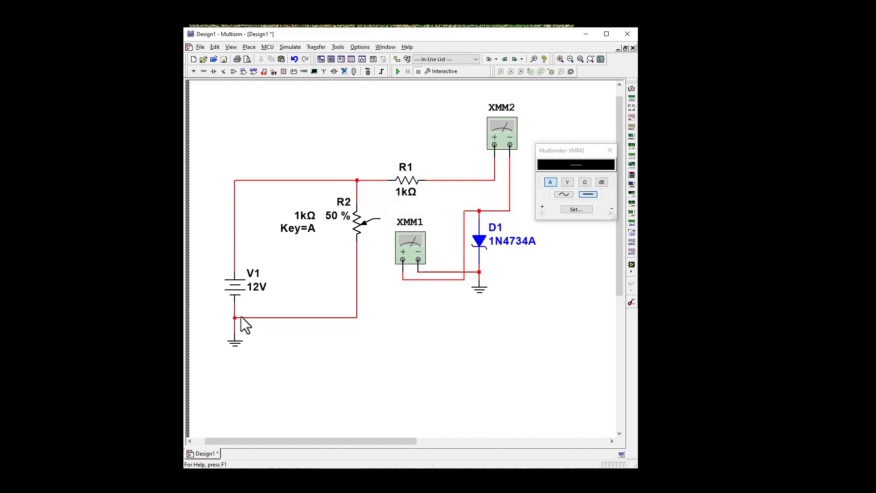
pyautogui.moveTo(239, 261); pyautogui.dragTo(239, 223)
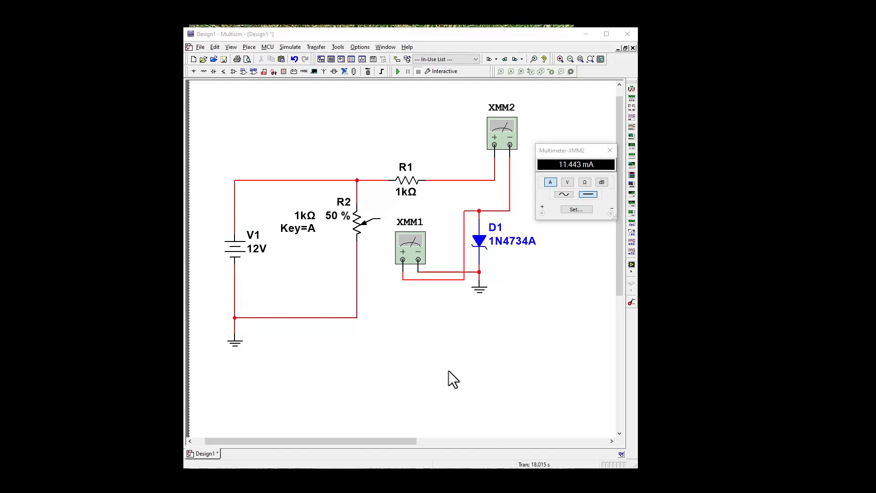
pyautogui.click(448, 371)
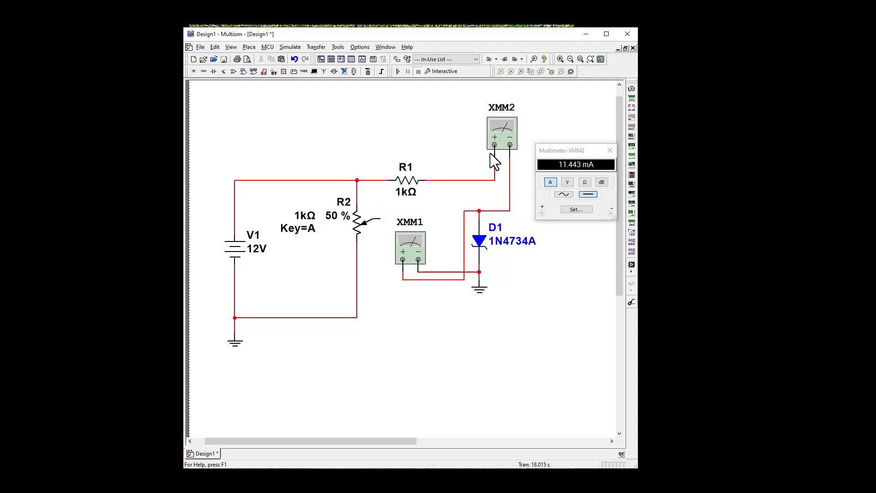
# Delete the wire joining the top of R2 to R1 and connect R2's wiper to R1's left terminal instead.
pyautogui.click(369, 180)
pyautogui.moveTo(374, 227)
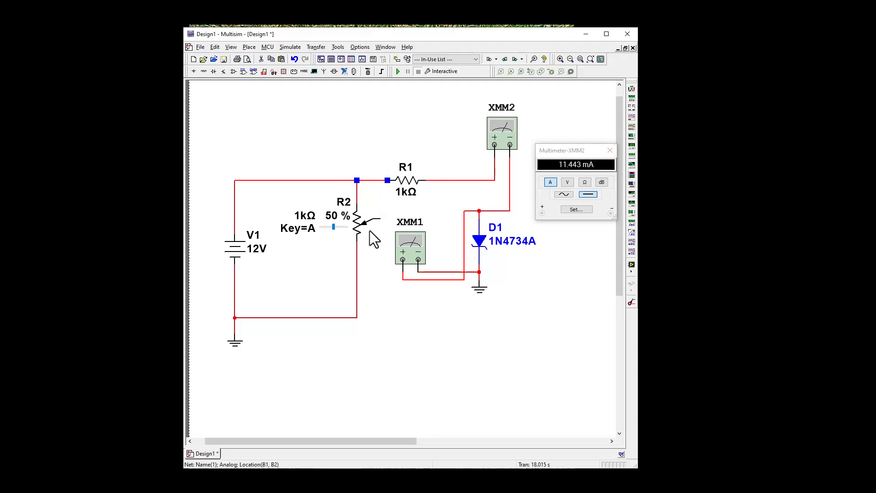
pyautogui.press('Delete')
pyautogui.click(381, 219)
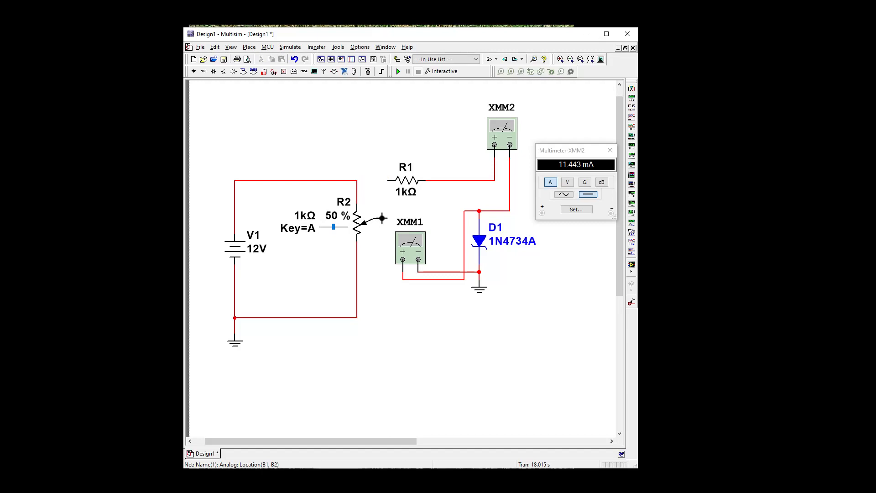
pyautogui.click(388, 181)
pyautogui.moveTo(343, 223)
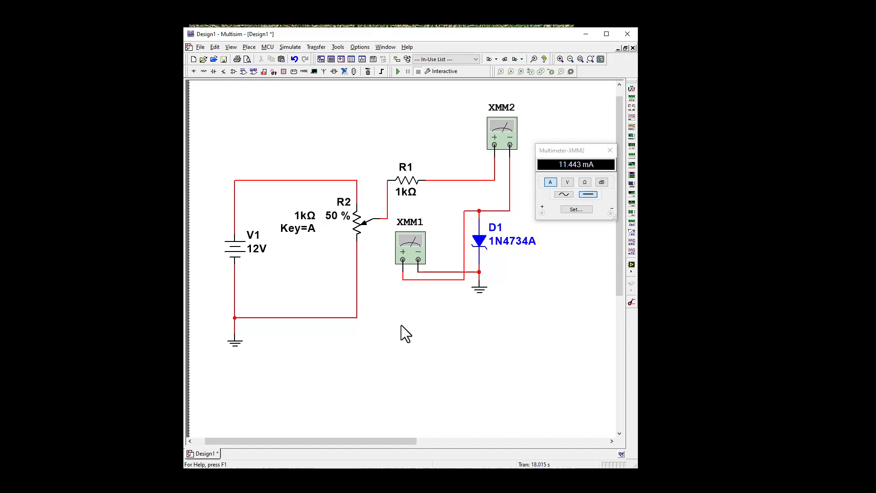